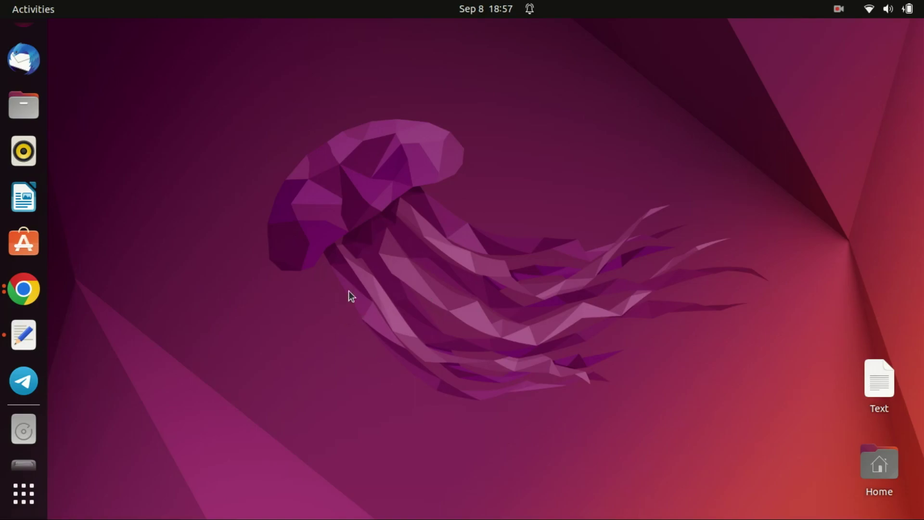
- Raise the Contabo page in Chrome, look over the price cards, and open the full Cloud VPS plan list
left_click(24, 289)
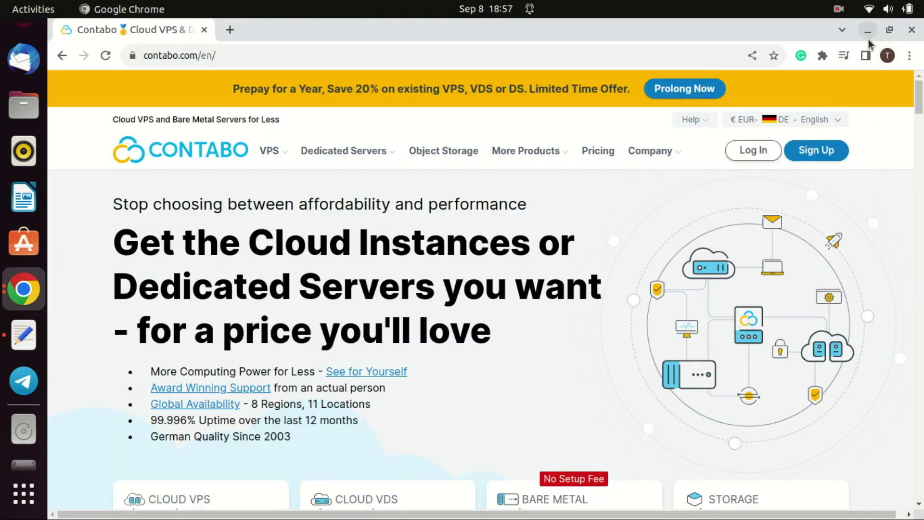
scroll(921, 109, "down", 2)
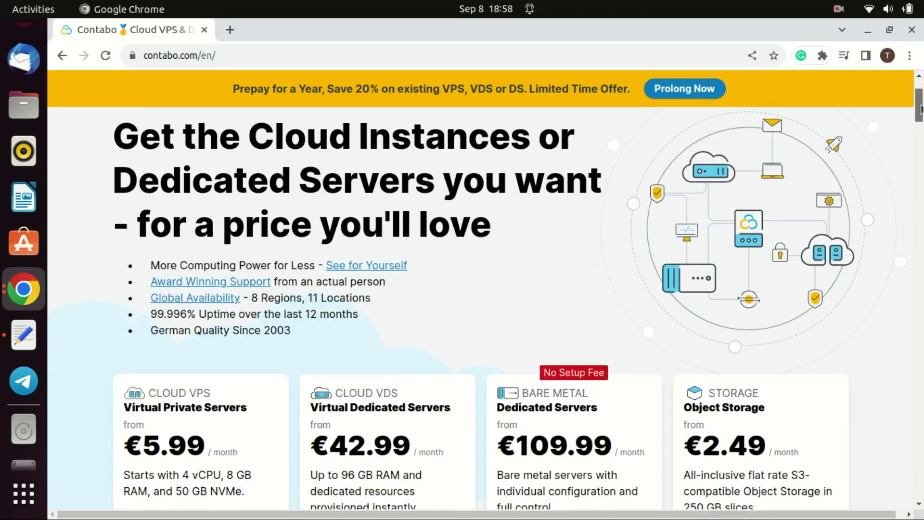
scroll(920, 109, "down", 5)
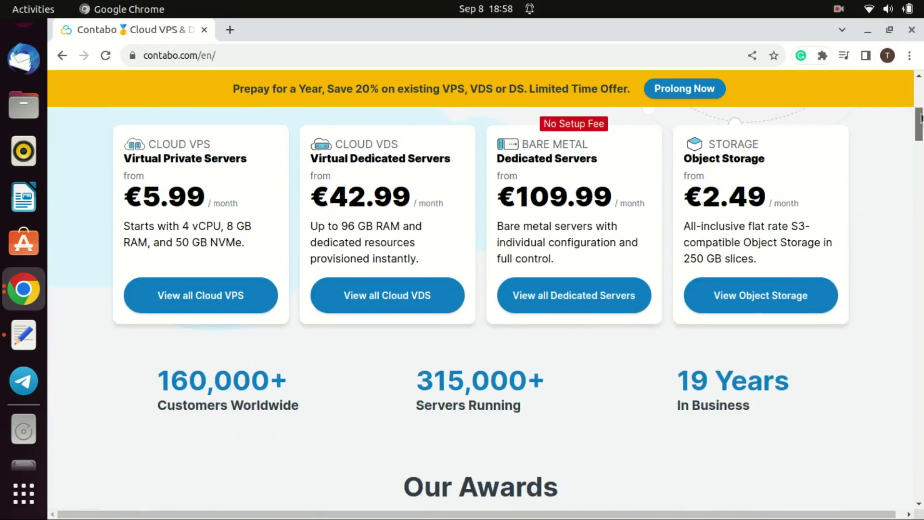
scroll(920, 121, "up", 2)
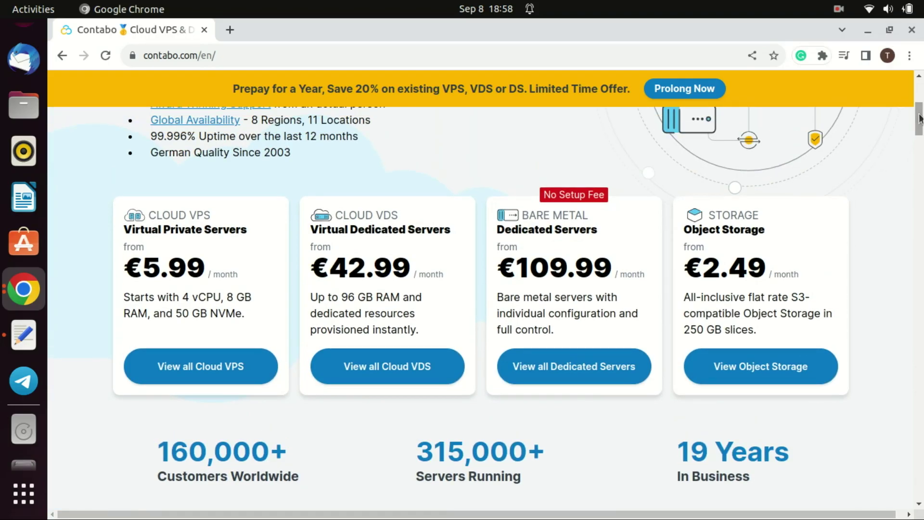
left_click(204, 368)
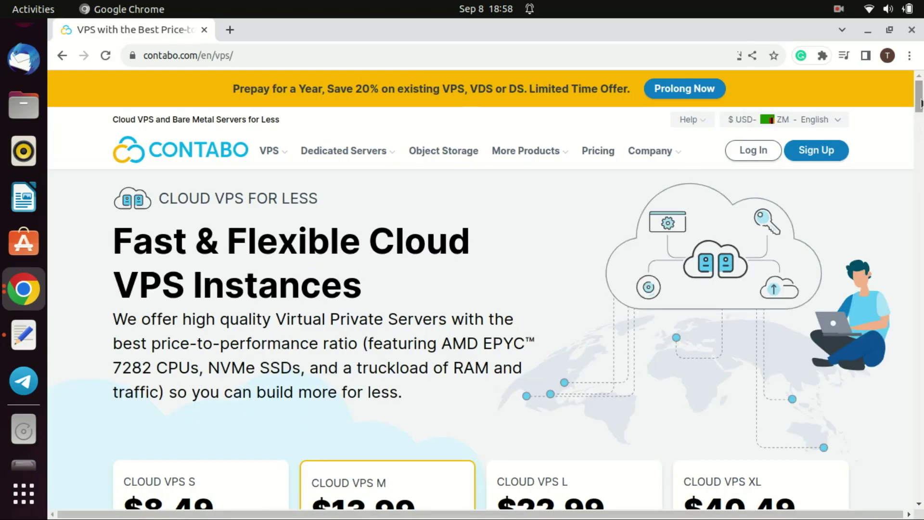
- Select the Cloud VPS S plan at $8.49 a month
mouse_move(921, 103)
left_mouse_down()
mouse_move(921, 114)
mouse_move(921, 92)
mouse_move(920, 120)
left_mouse_up()
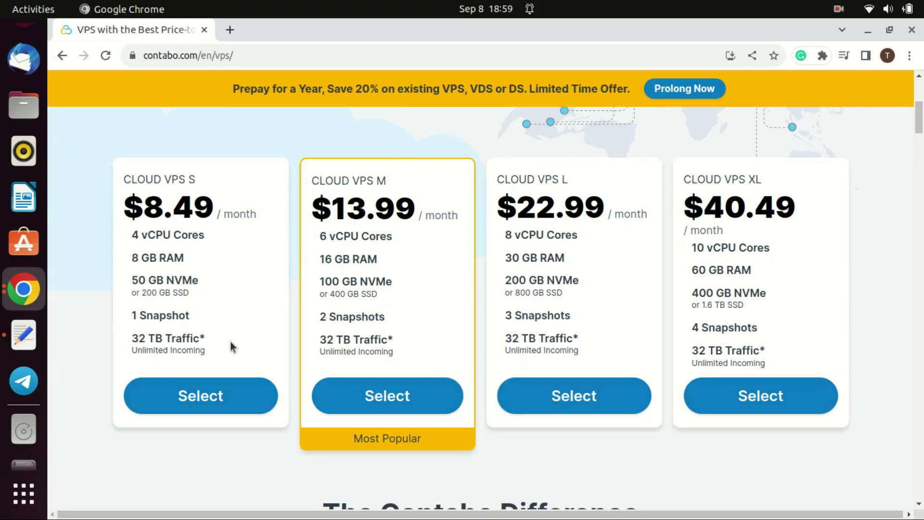
left_click(208, 397)
left_click_drag(920, 117, 920, 98)
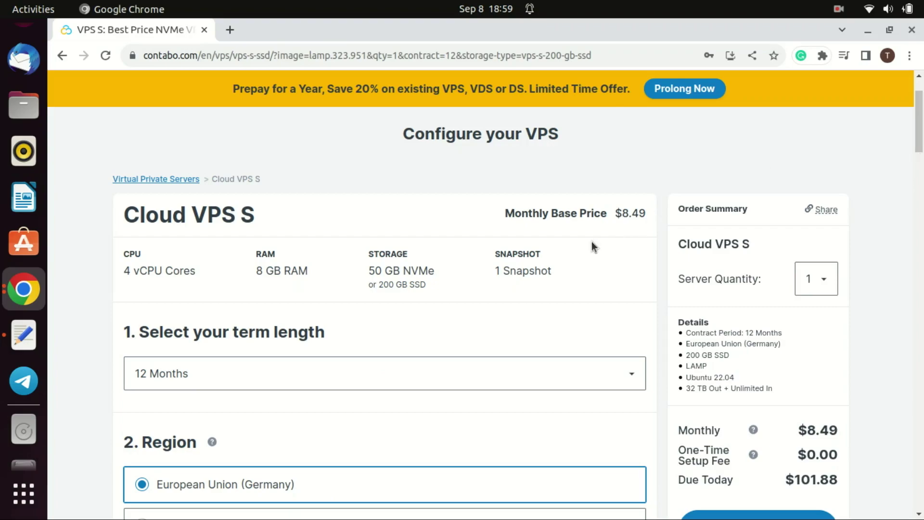
- Review the Cloud VPS S specs: $8.49 monthly, 4 vCPU cores, 8 GB RAM, 50 GB NVMe, 1 snapshot
left_click_drag(506, 217, 650, 208)
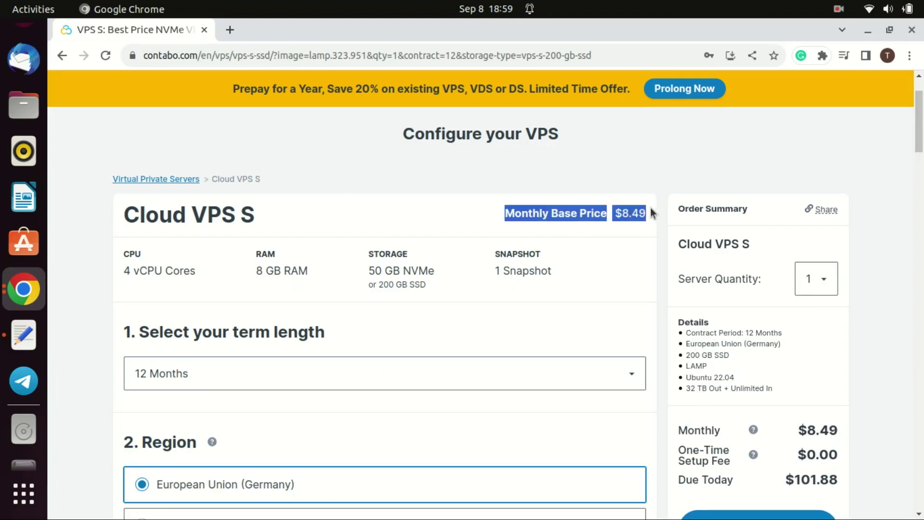
left_click(640, 258)
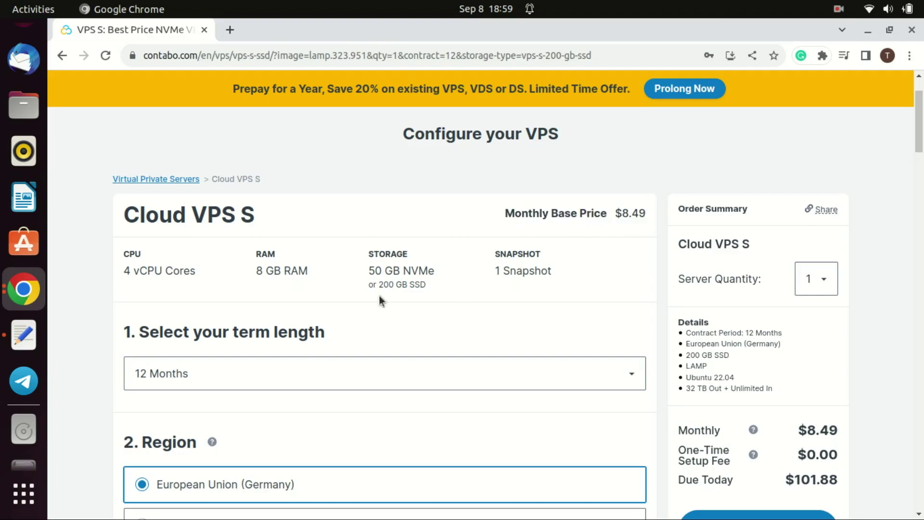
left_click_drag(116, 271, 195, 265)
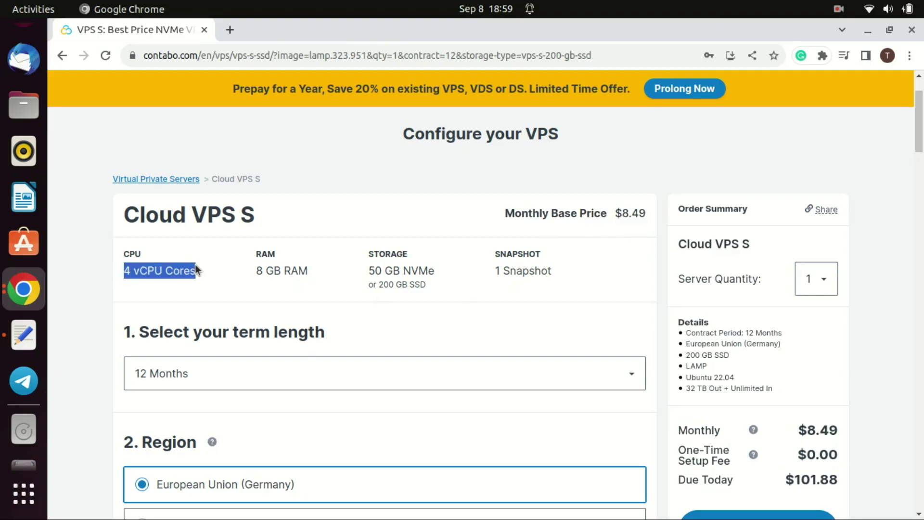
left_click_drag(256, 270, 318, 277)
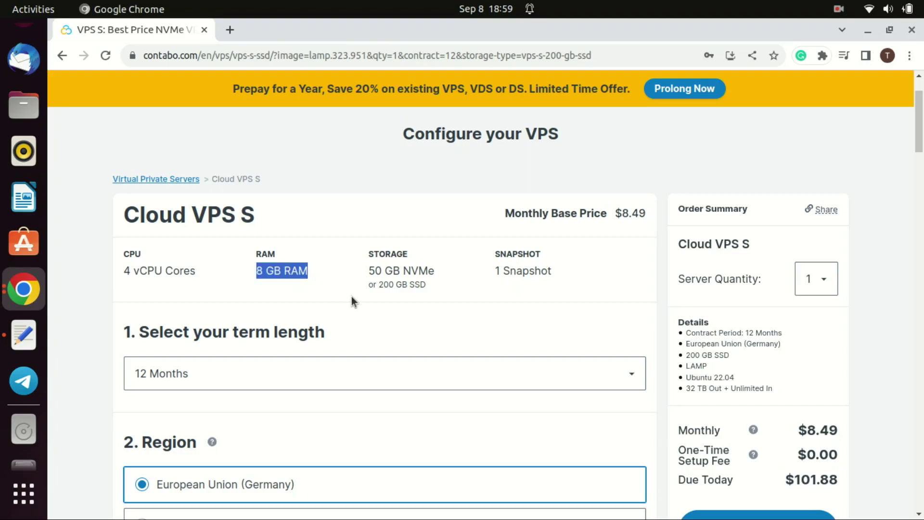
left_click_drag(367, 271, 570, 277)
left_click(449, 275)
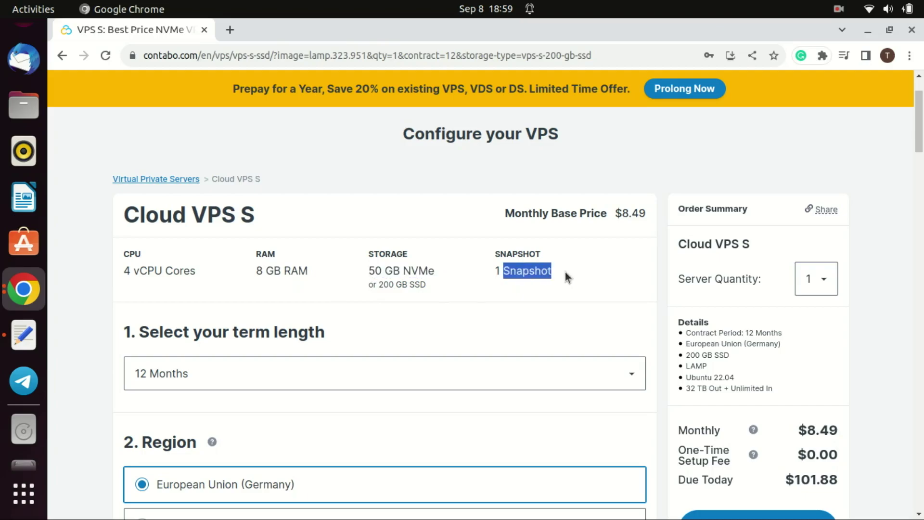
scroll(644, 285, "down", 2)
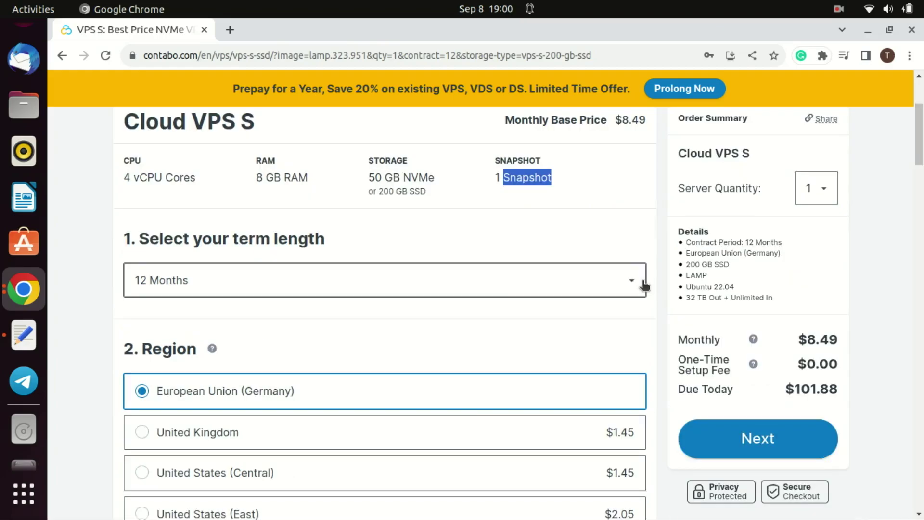
- Try the 1 Month term ($16.98, $8.49 setup fee), then return to 12 Months with $0.00 setup
left_click(645, 285)
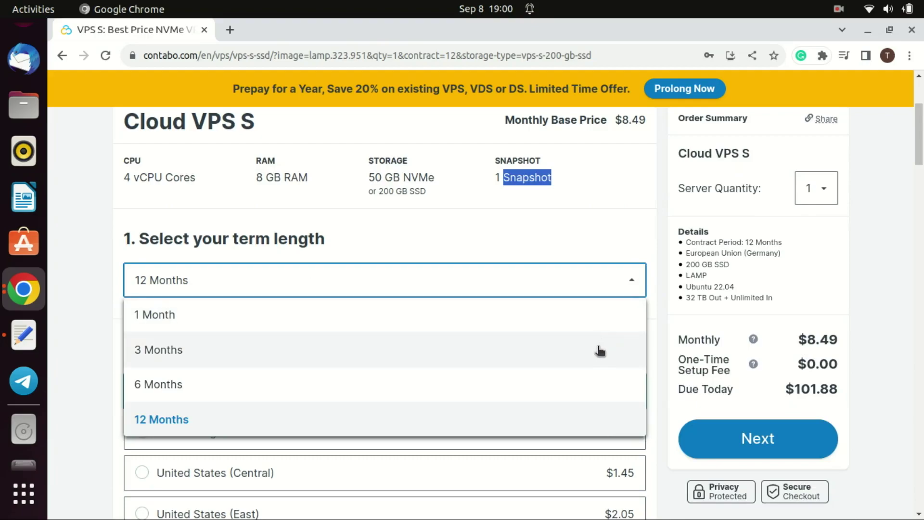
left_click(573, 316)
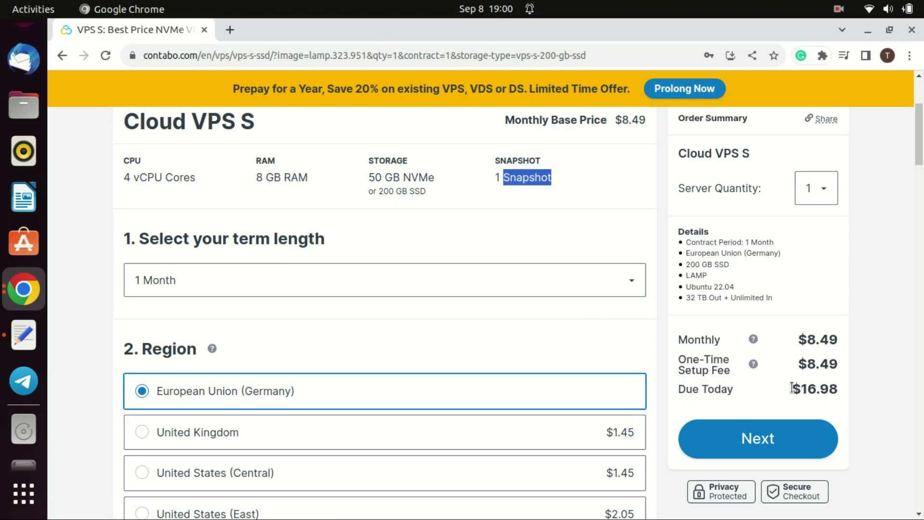
left_click_drag(792, 388, 853, 382)
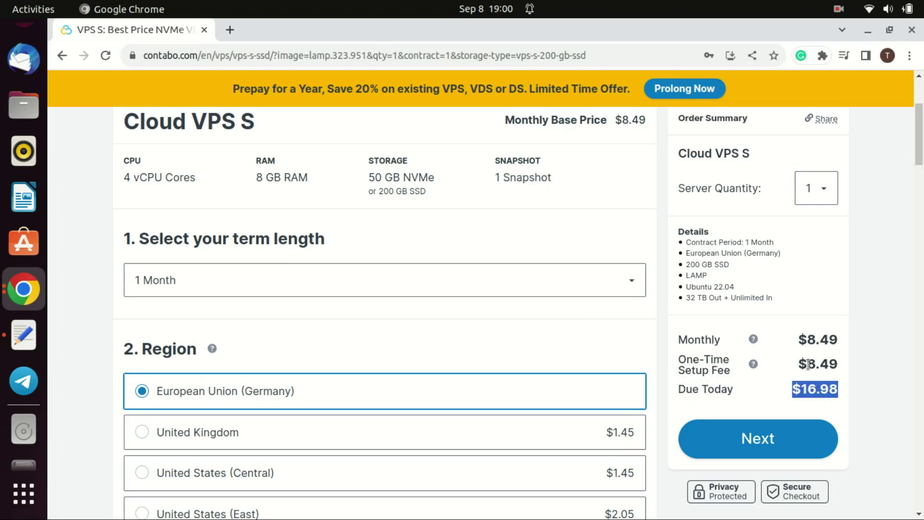
left_click_drag(799, 364, 838, 364)
left_click(631, 284)
left_click(557, 413)
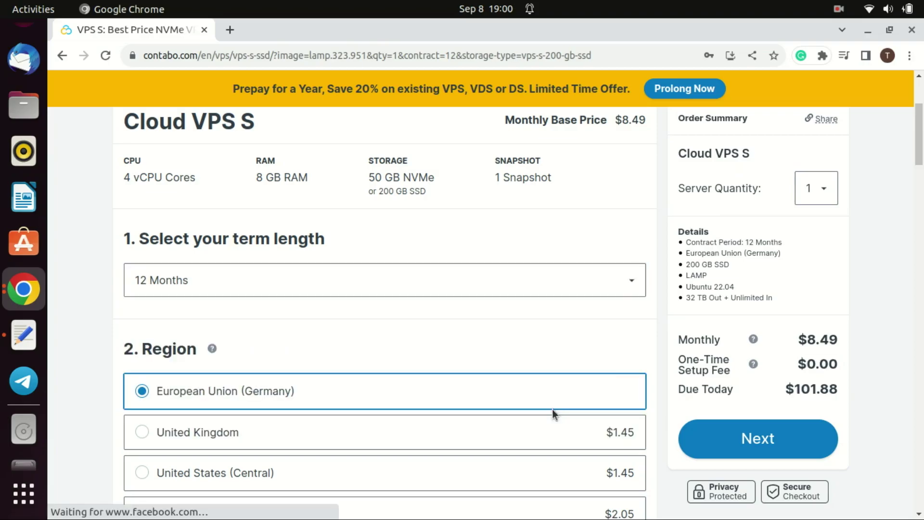
left_click_drag(844, 361, 790, 366)
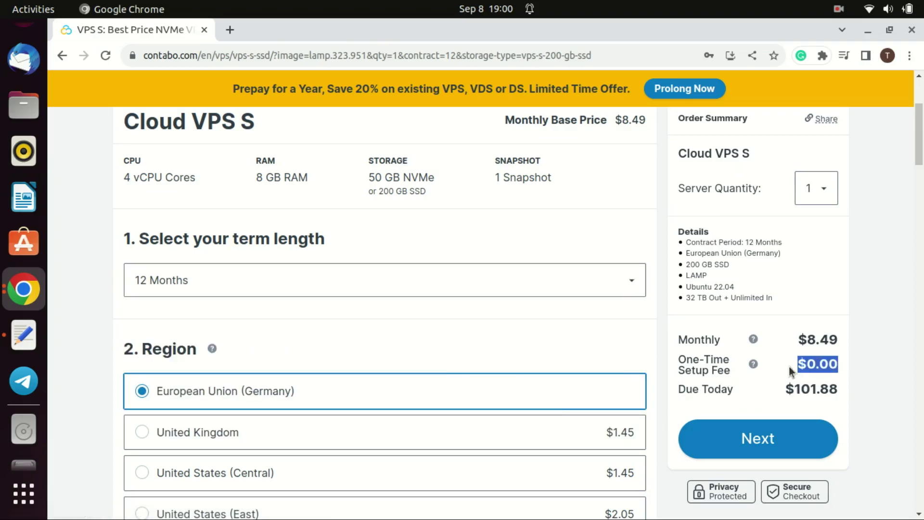
left_click_drag(916, 154, 915, 182)
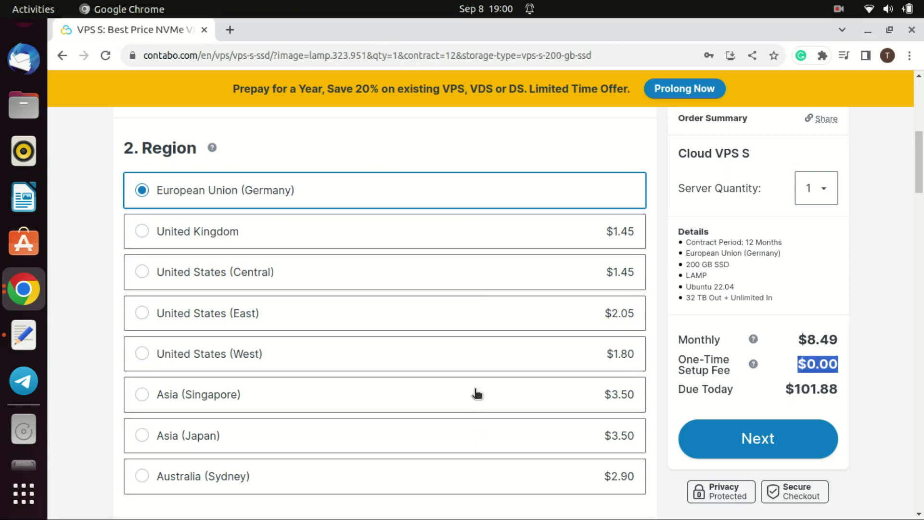
left_click_drag(920, 163, 919, 220)
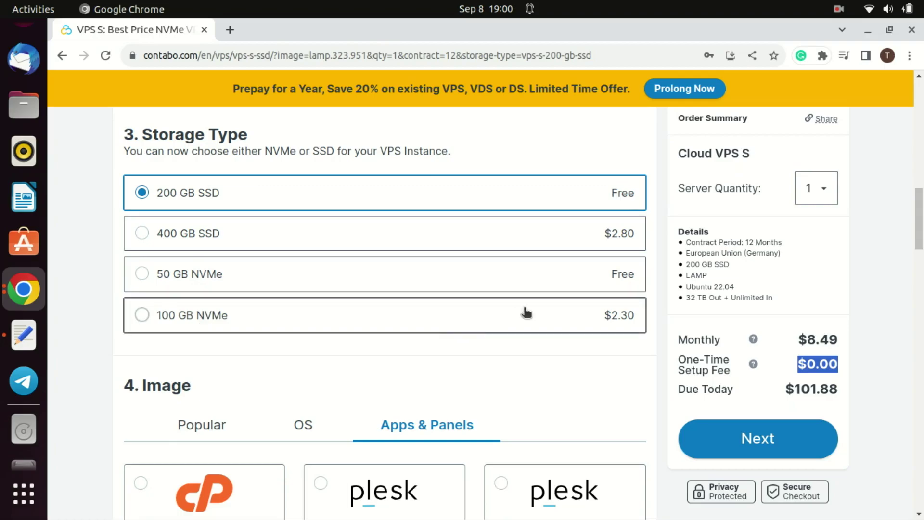
- Choose Ubuntu 22.04 from the Popular images as the server image
scroll(243, 185, "down", 5)
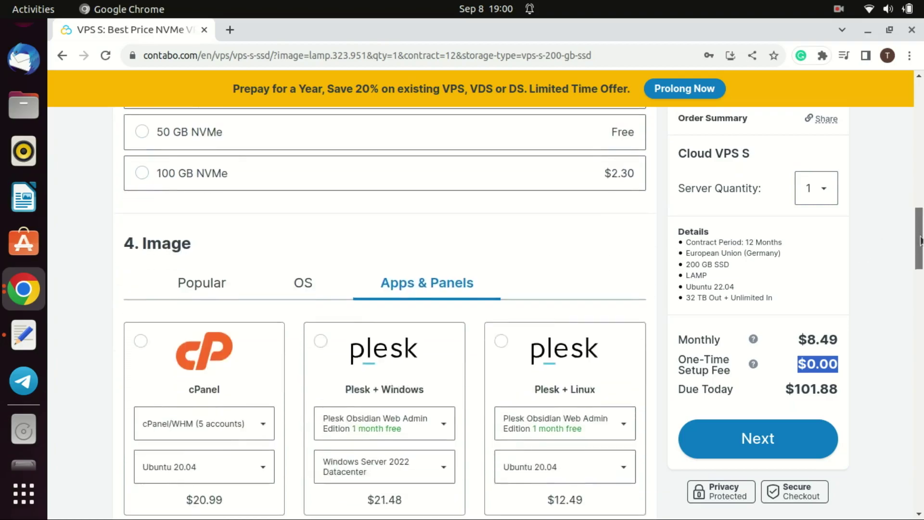
scroll(243, 184, "up", 1)
left_click(212, 178)
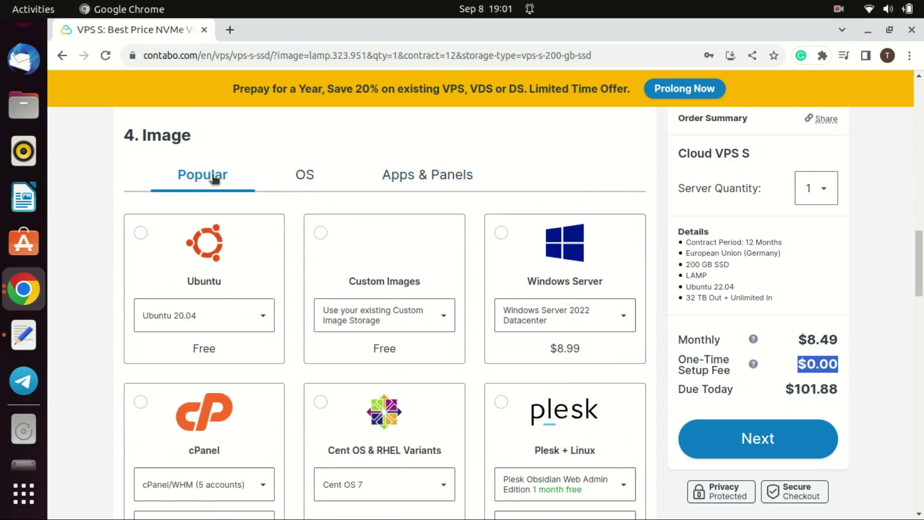
left_click(141, 233)
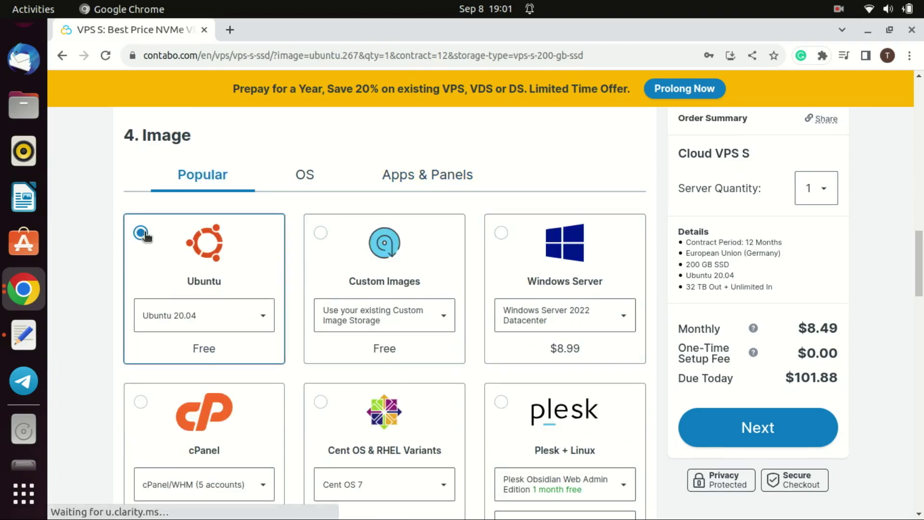
left_click(262, 319)
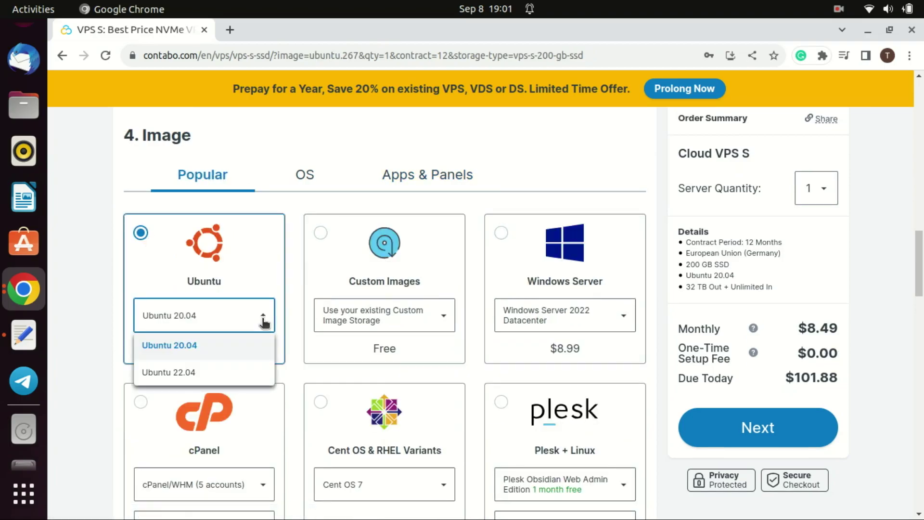
left_click(238, 373)
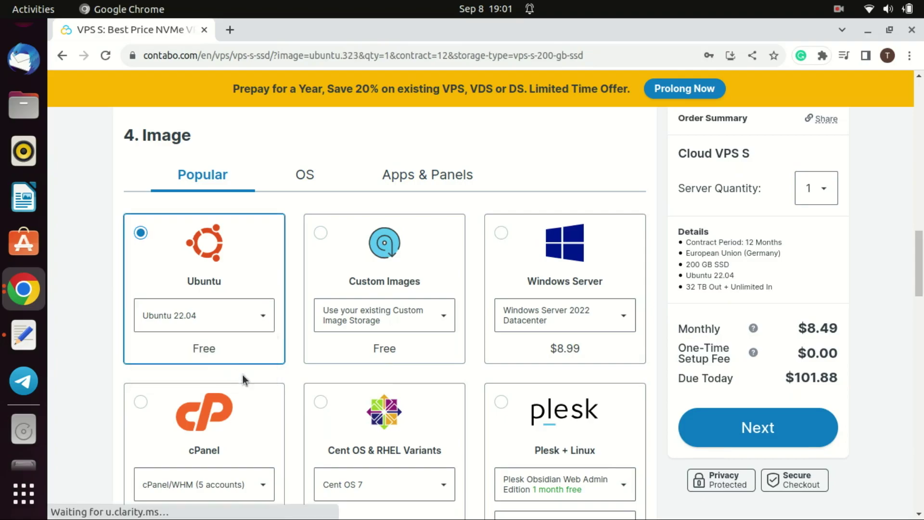
left_click_drag(919, 268, 919, 341)
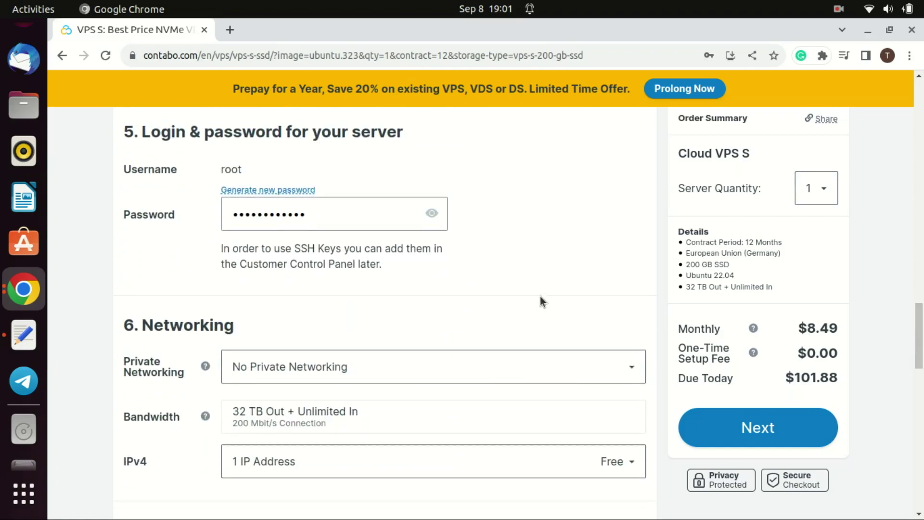
- Move from the Cloud VPS S configuration to checkout's Register or Login page with $101.88 due
left_click(326, 227)
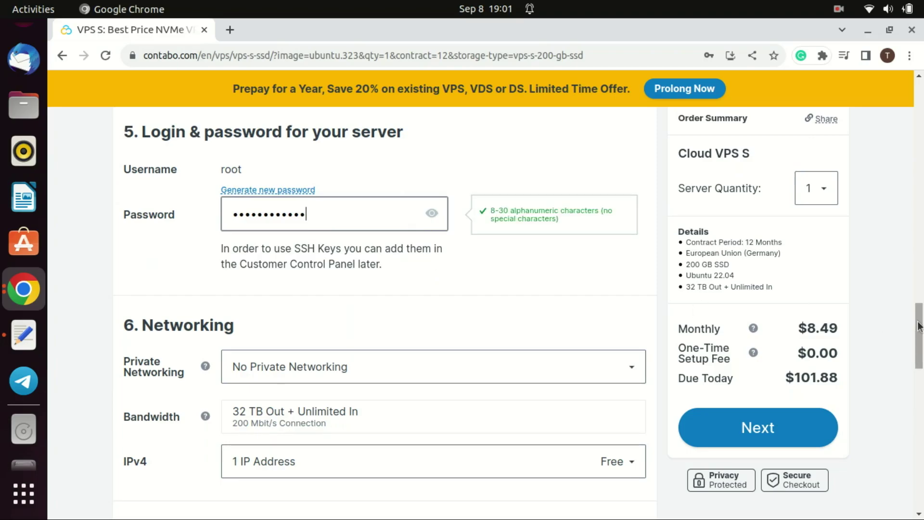
scroll(921, 323, "down", 5)
left_click(769, 434)
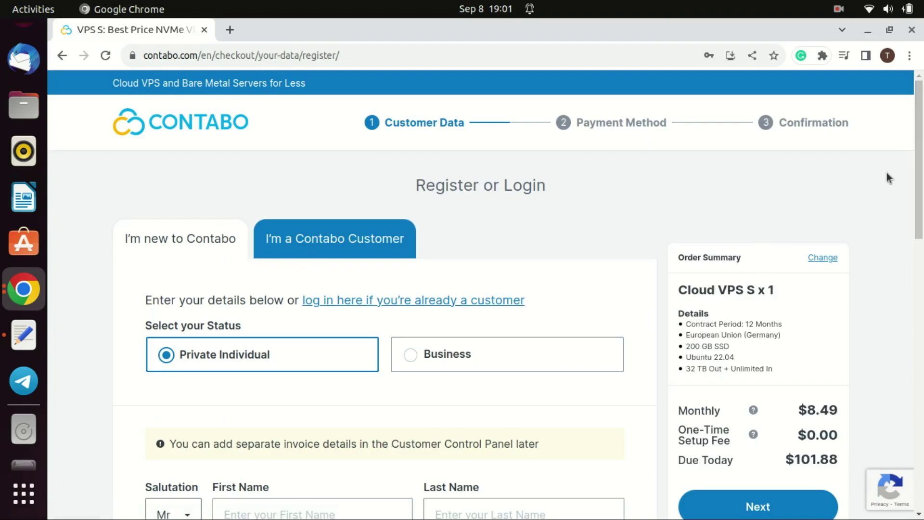
- Return from the registration page to the Cloud VPS S configuration's Image section
scroll(914, 212, "down", 5)
scroll(905, 262, "up", 5)
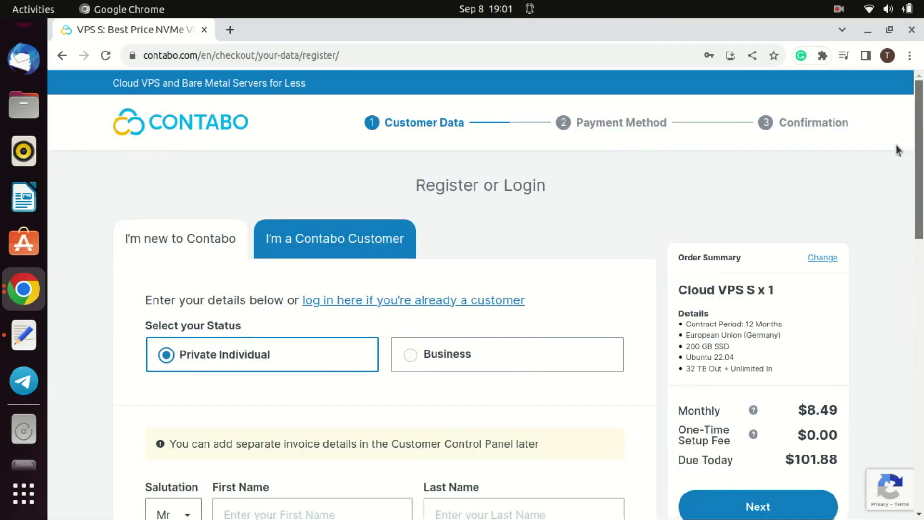
left_click(63, 56)
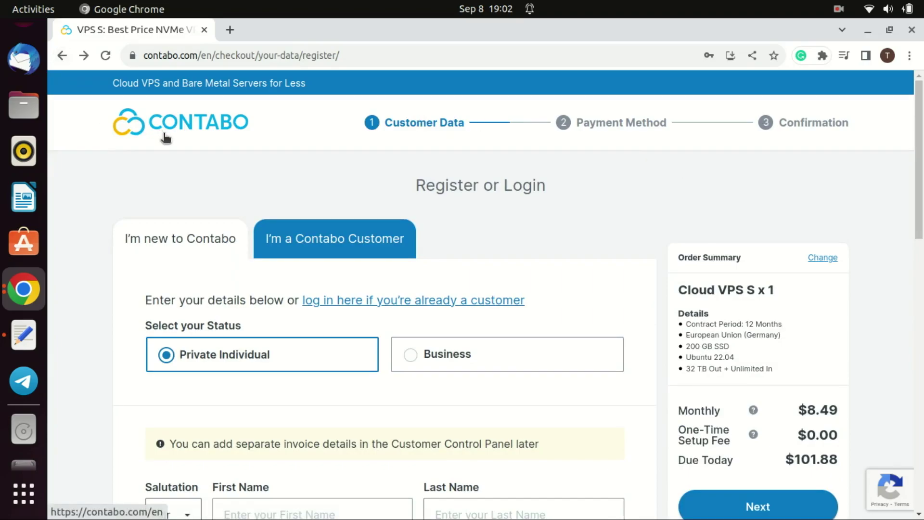
scroll(394, 153, "down", 10)
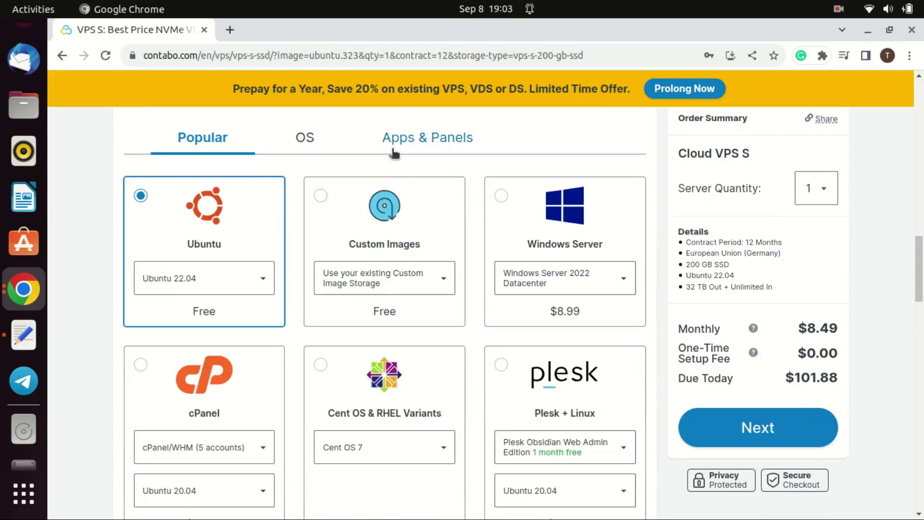
- Under Apps & Panels, pick the Docker image on Ubuntu 22.04
left_click(435, 138)
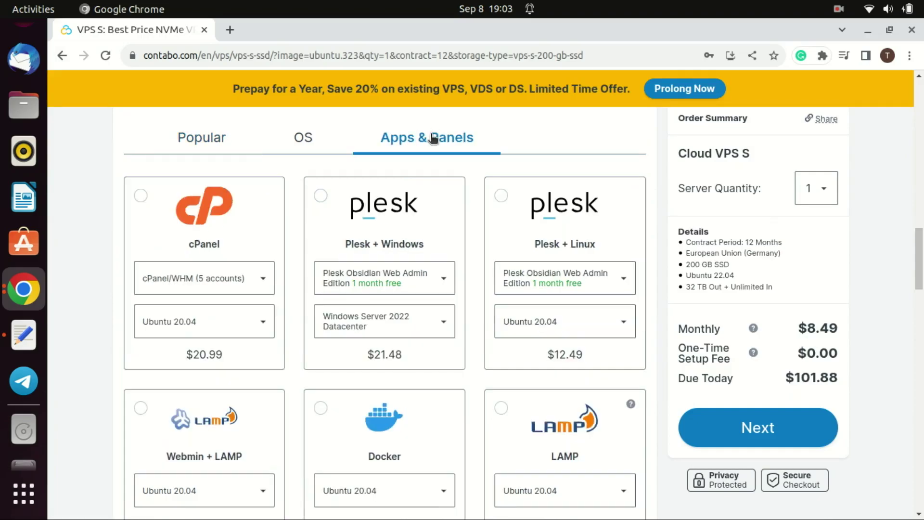
left_click_drag(919, 264, 912, 296)
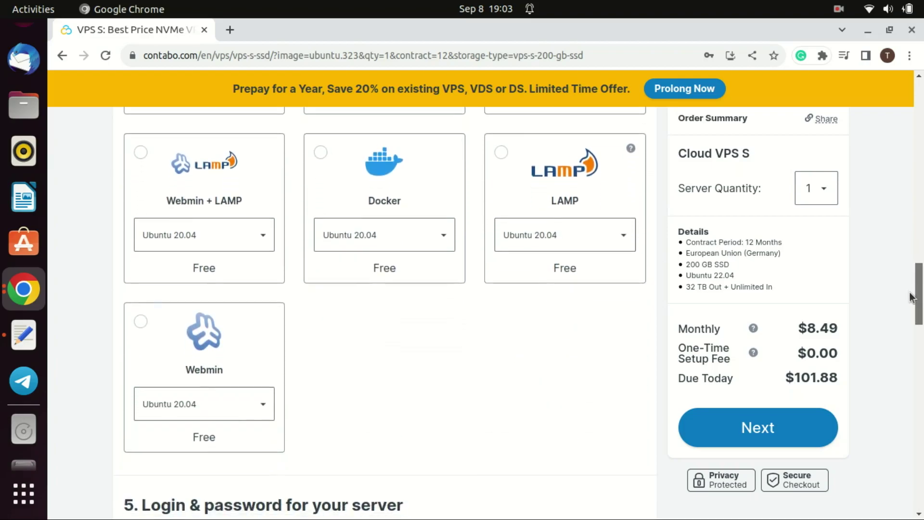
left_click(321, 154)
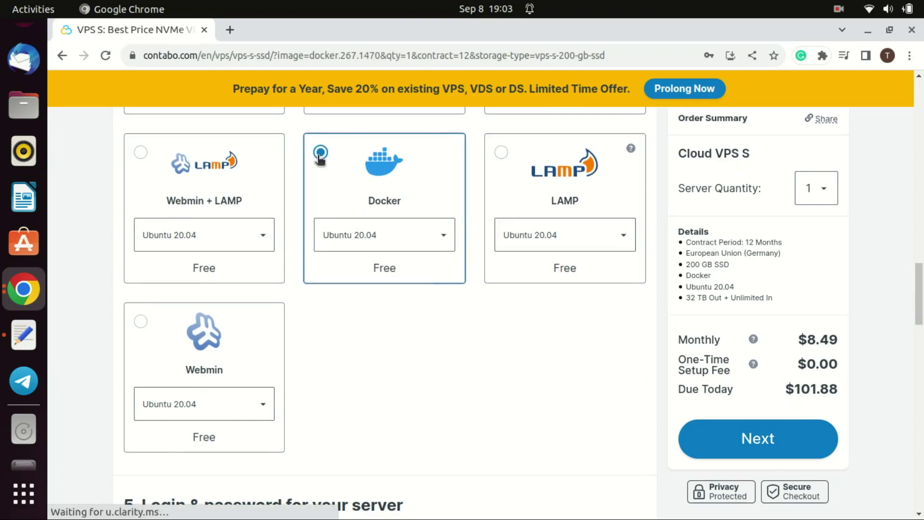
left_click(443, 237)
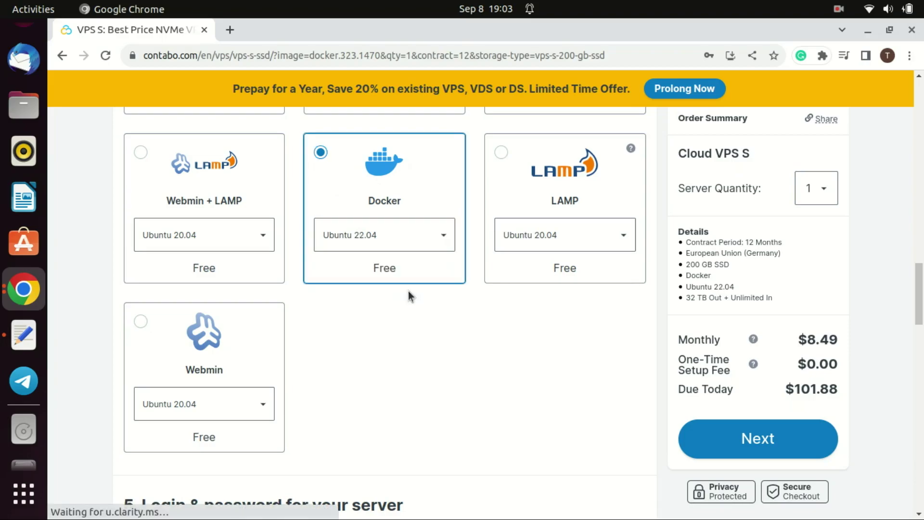
scroll(477, 344, "down", 15)
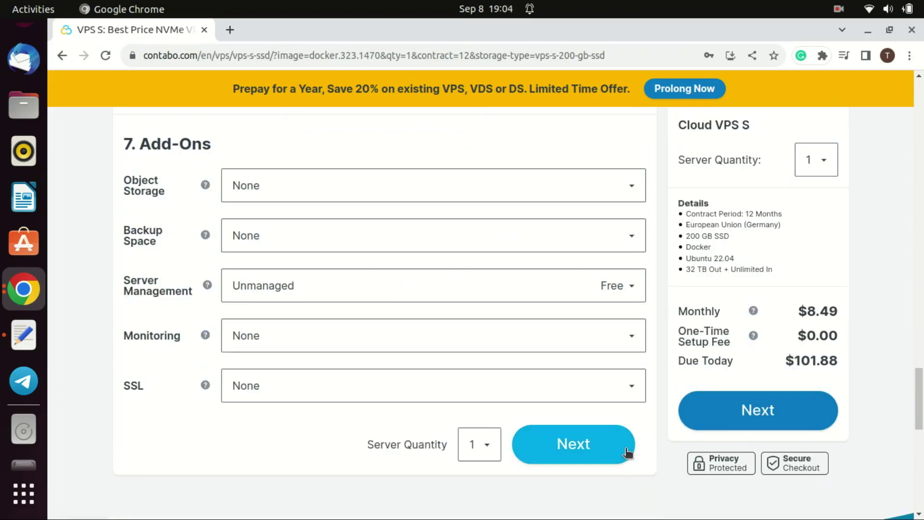
- Proceed to checkout with the Docker-on-Ubuntu Cloud VPS S order
left_click(588, 446)
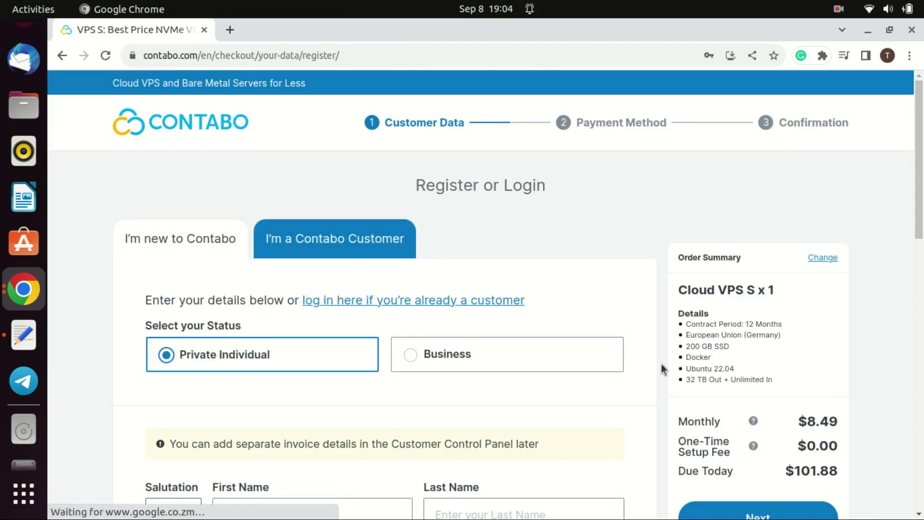
left_click_drag(921, 206, 905, 235)
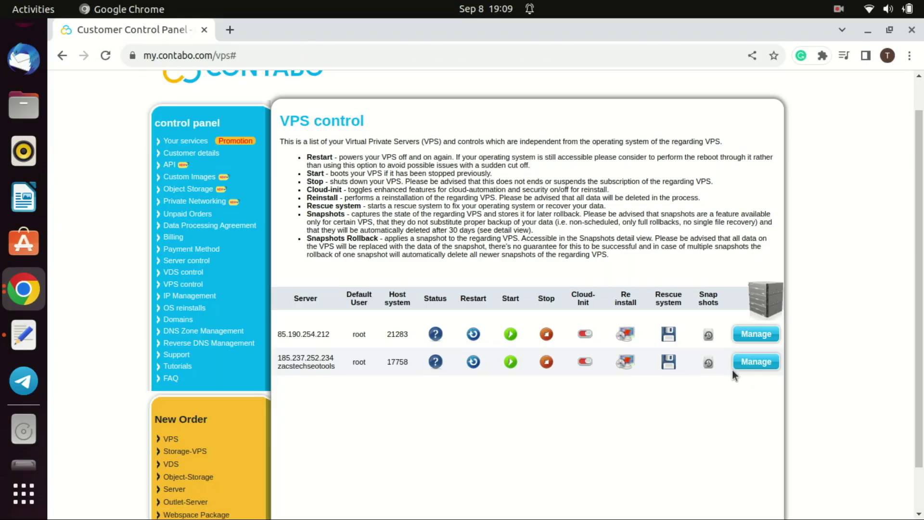
- Leave the VPS control page and bring up Ubuntu's applications grid
scroll(917, 308, "up", 1)
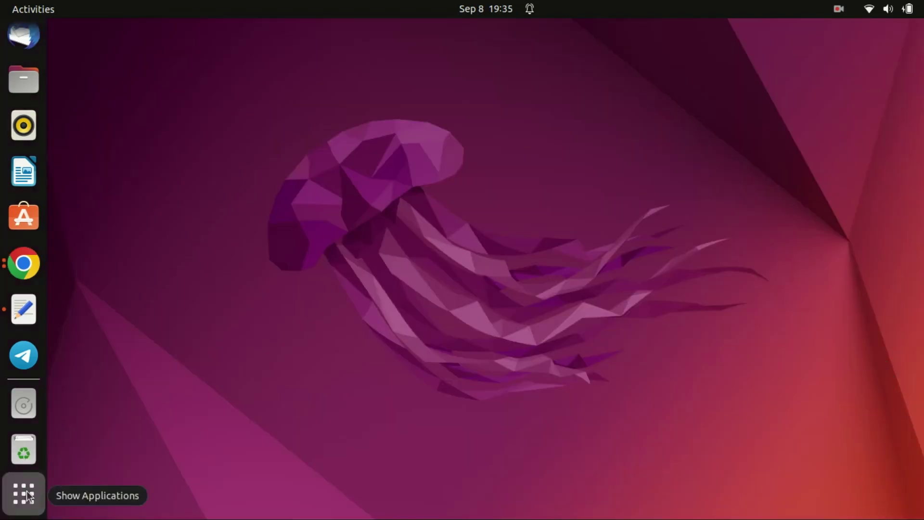
left_click(24, 493)
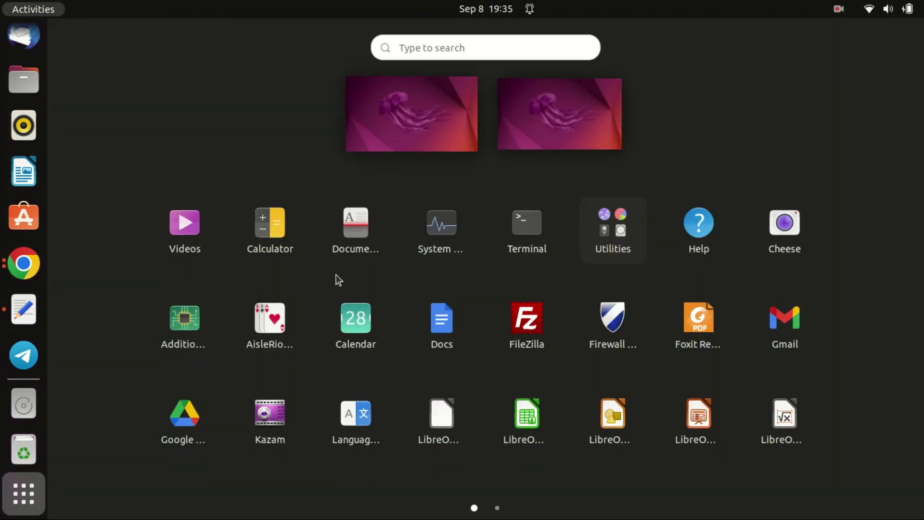
- Launch PuTTY from the 'putty' search and connect using the saved Contabo session
left_click(430, 50)
type("putty")
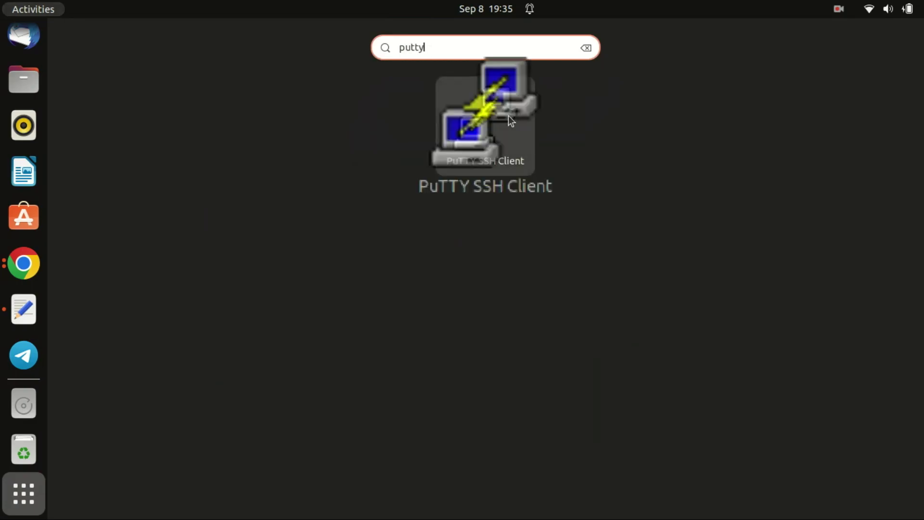
left_click(509, 117)
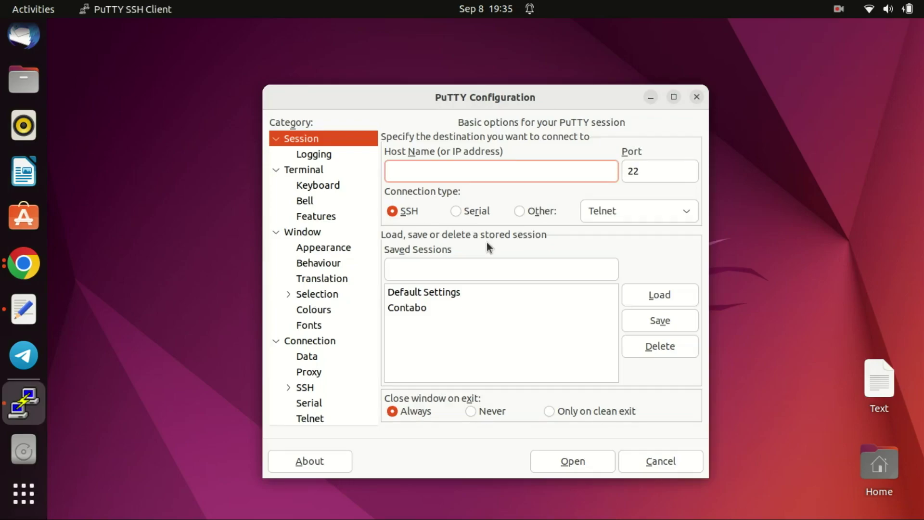
left_click(411, 311)
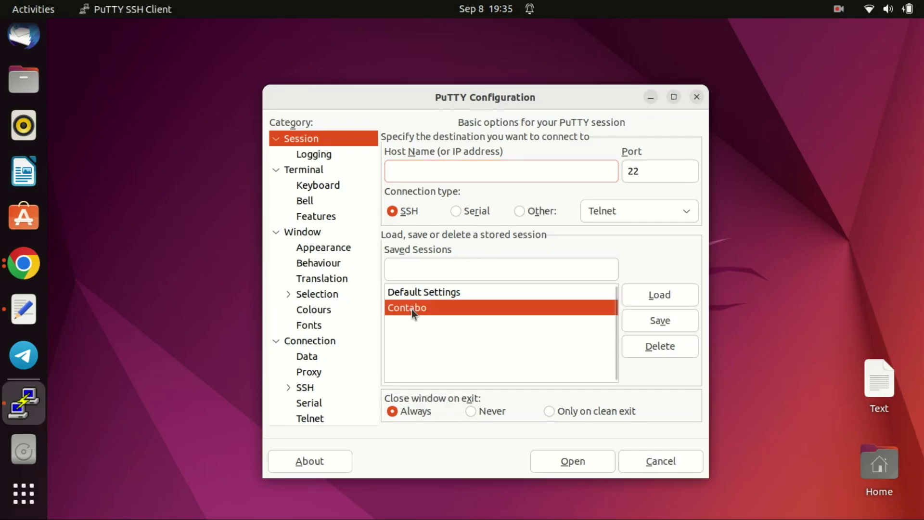
left_click(656, 294)
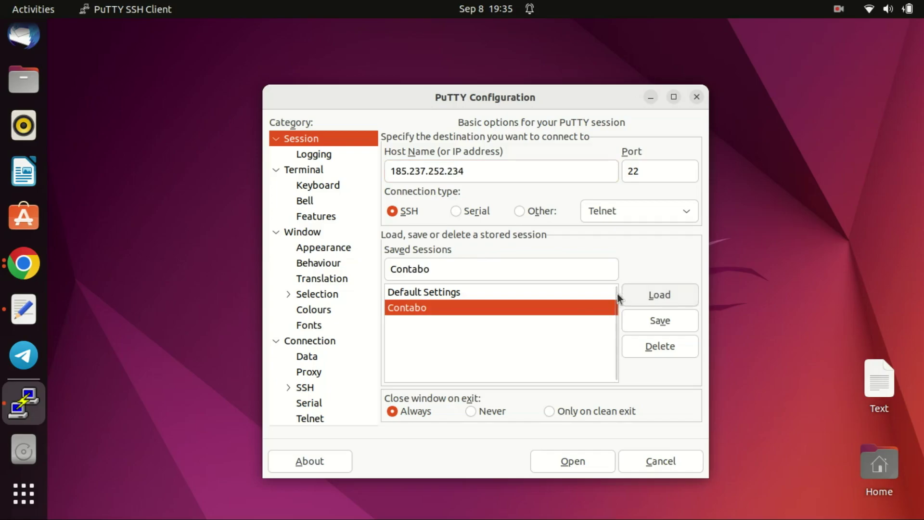
left_click(573, 461)
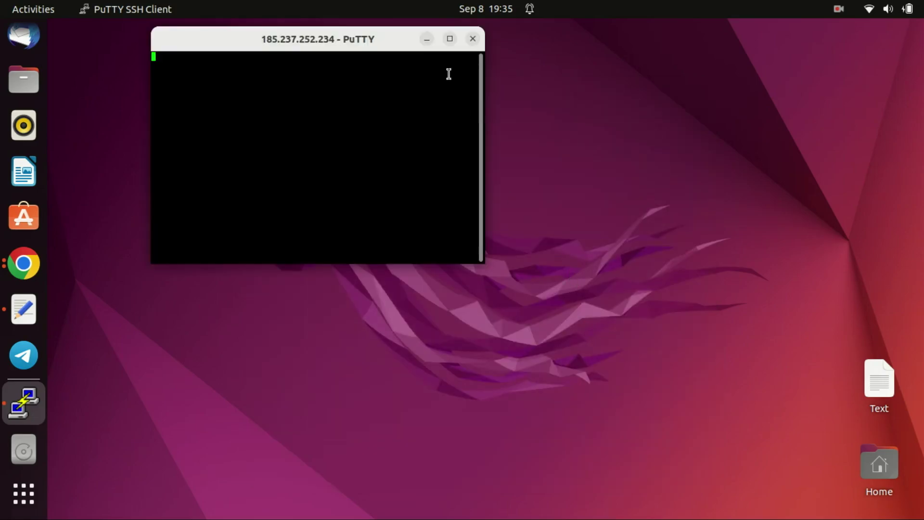
- Accept the server's host key and log in as root with the account password
left_click(450, 38)
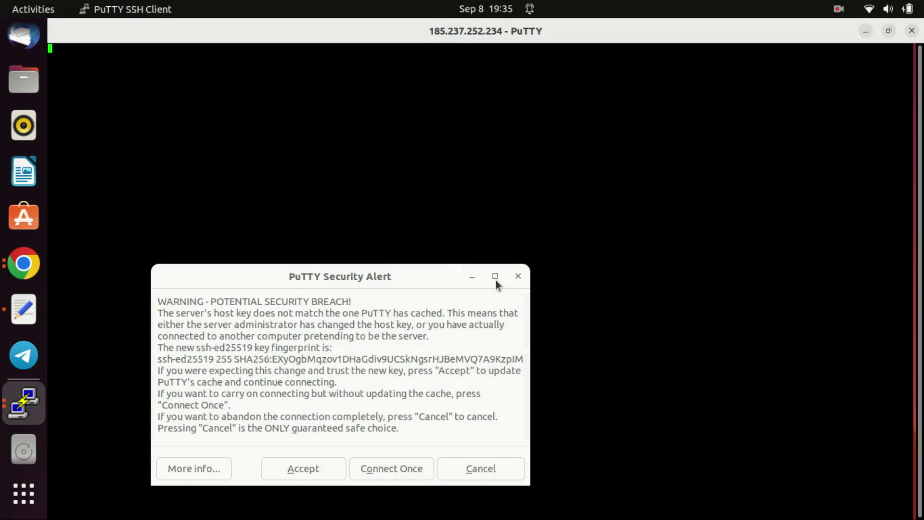
left_click(891, 32)
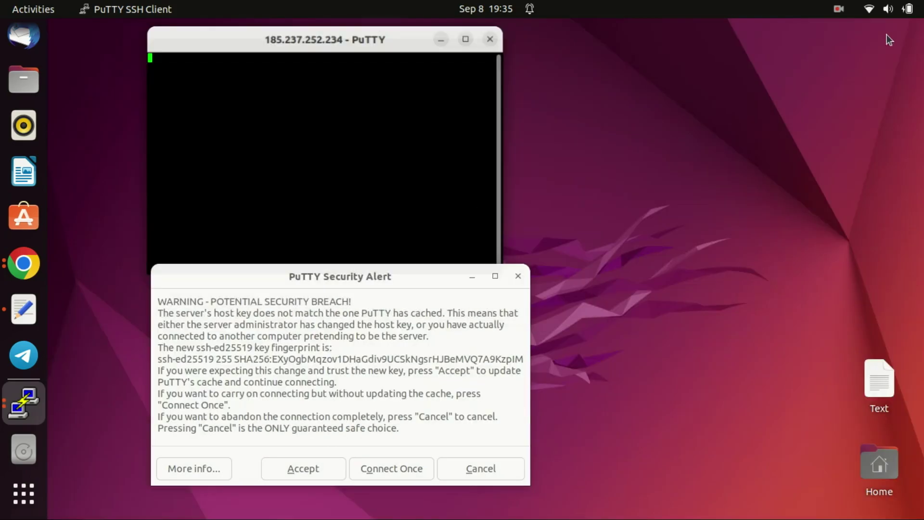
left_click(314, 468)
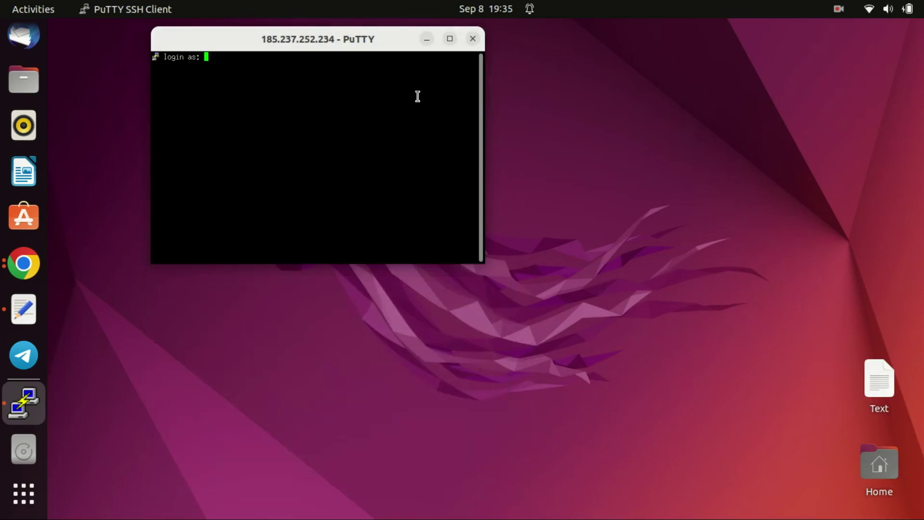
left_click(452, 40)
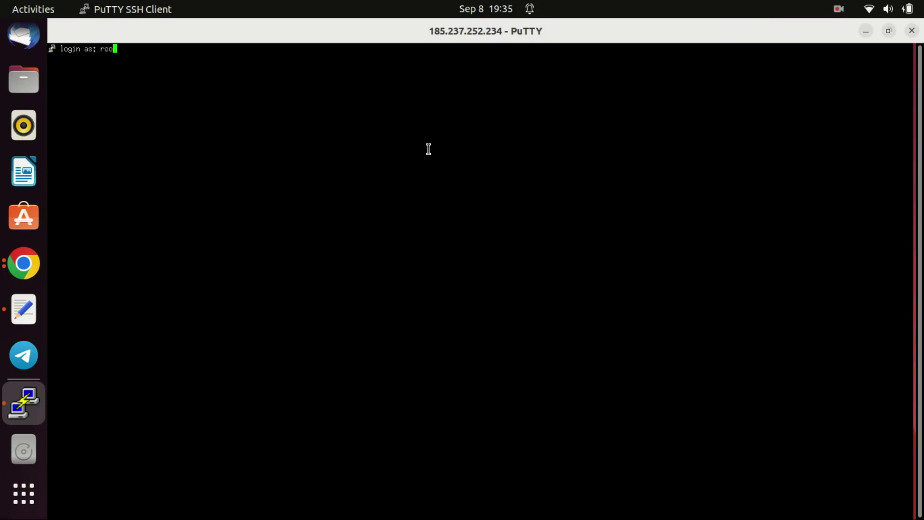
key("Return")
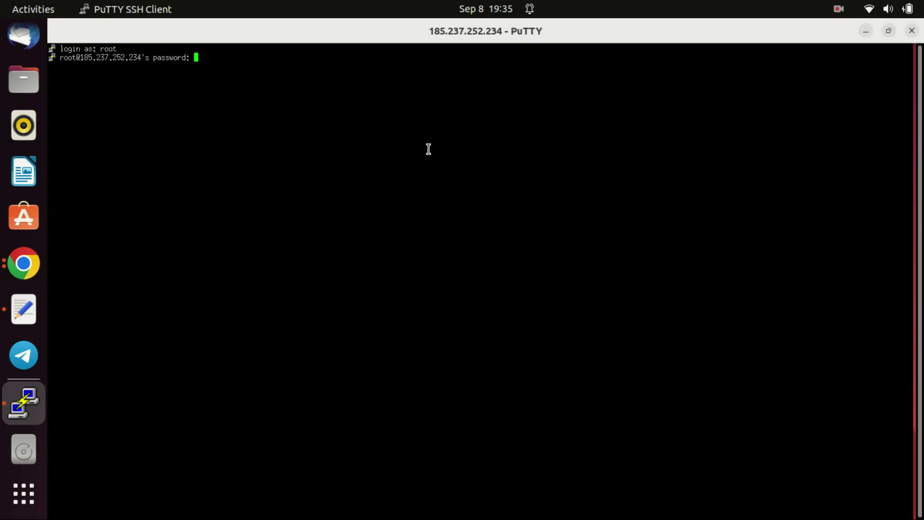
key("Return")
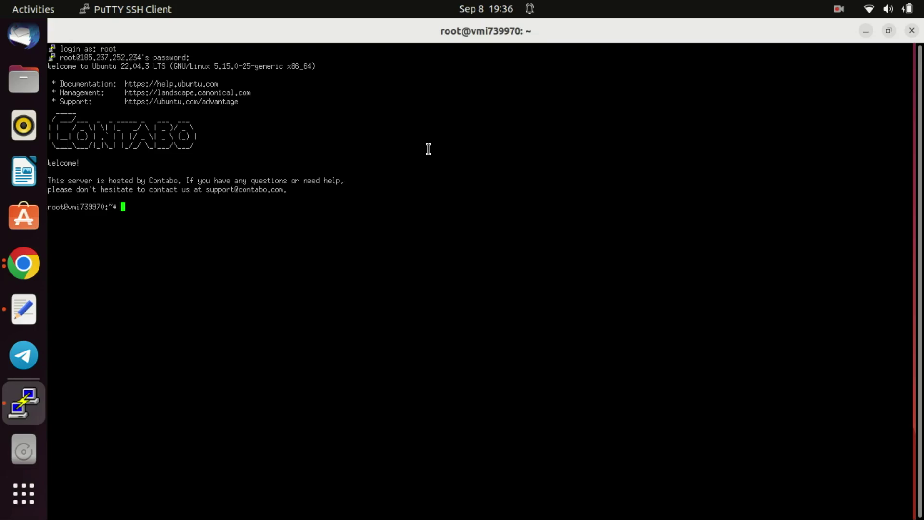
key("super+a")
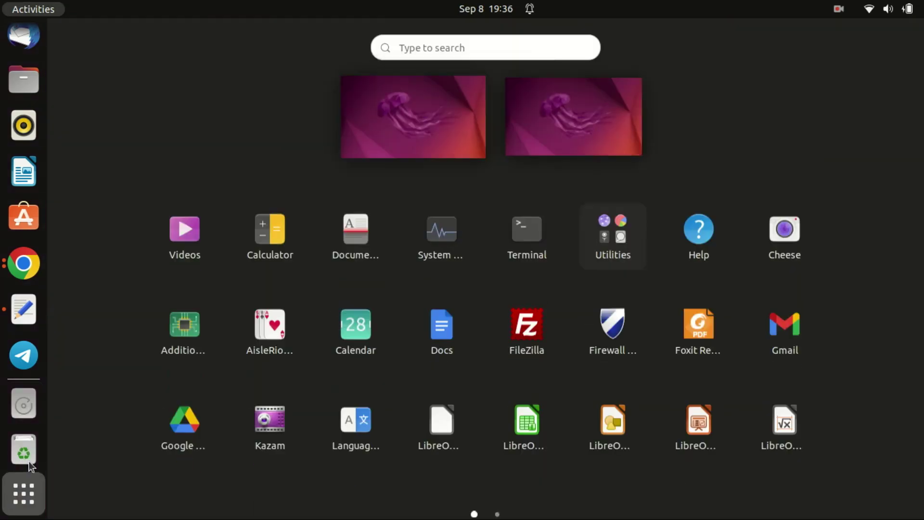
- Maximize Terminal, SSH into the Contabo server as root, and clear the screen
left_click(535, 239)
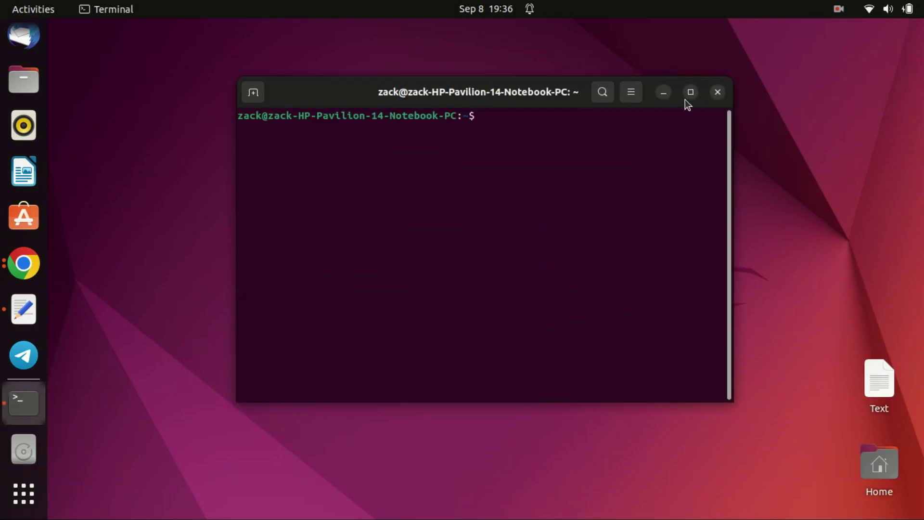
left_click(690, 91)
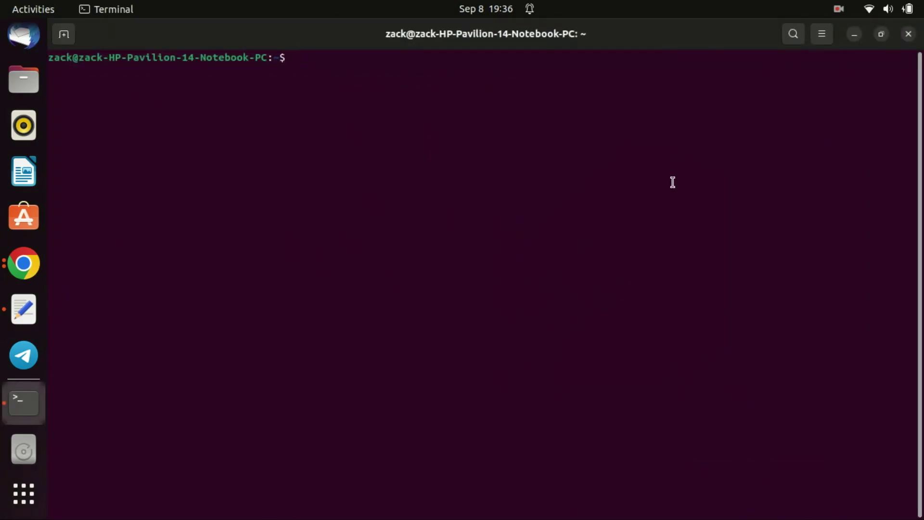
key("Return")
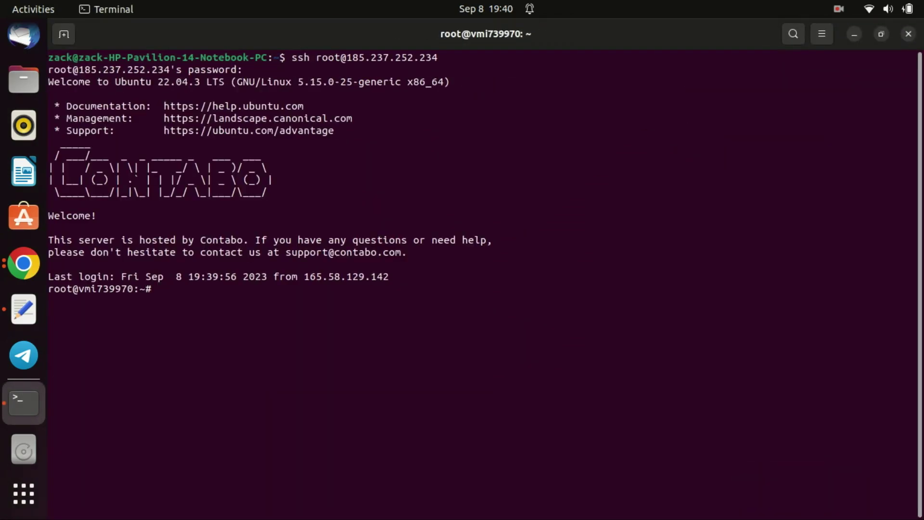
type("clear")
key("Return")
- Confirm Docker is active with systemctl is-active docker, then review its detailed service status
type("systemctl is-active docker")
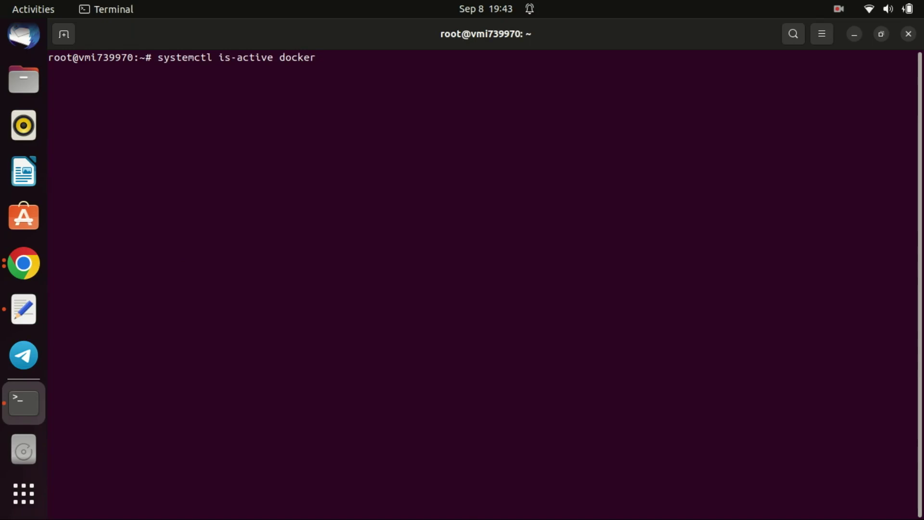
key("Return")
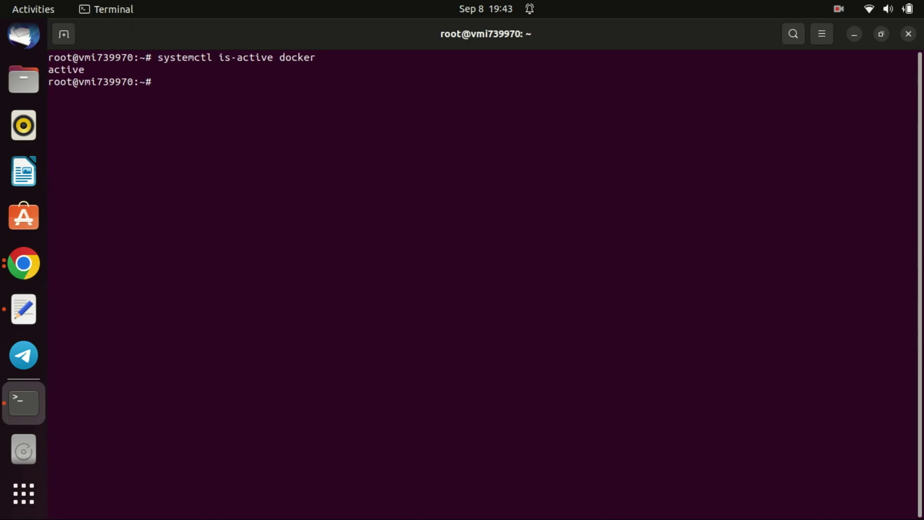
type("sudo systemctl status docker")
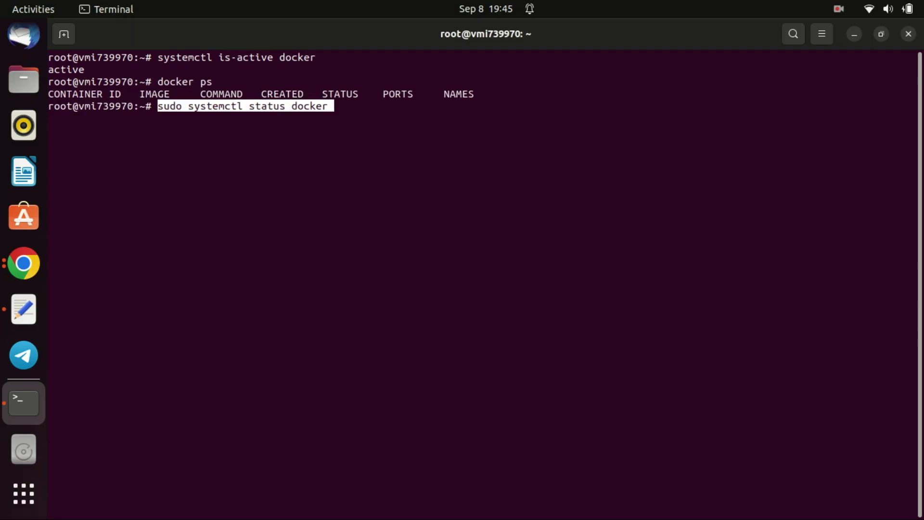
key("Return")
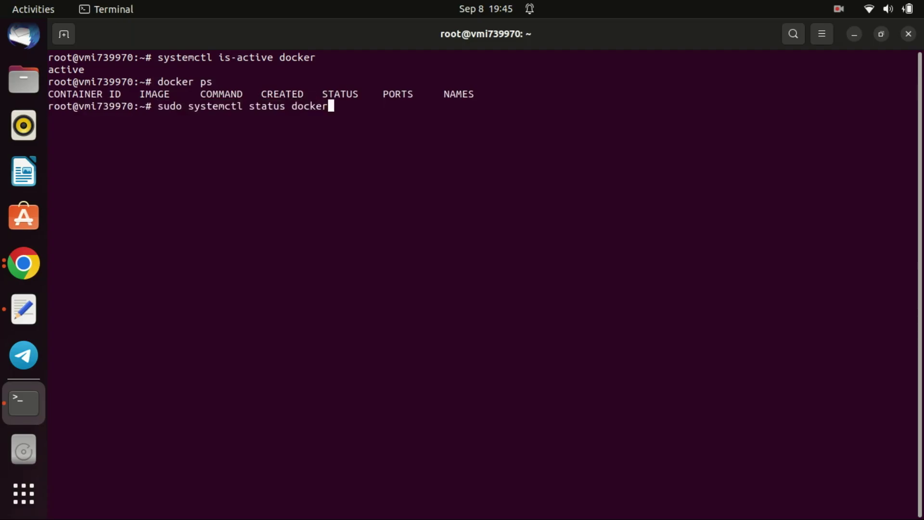
key("Return")
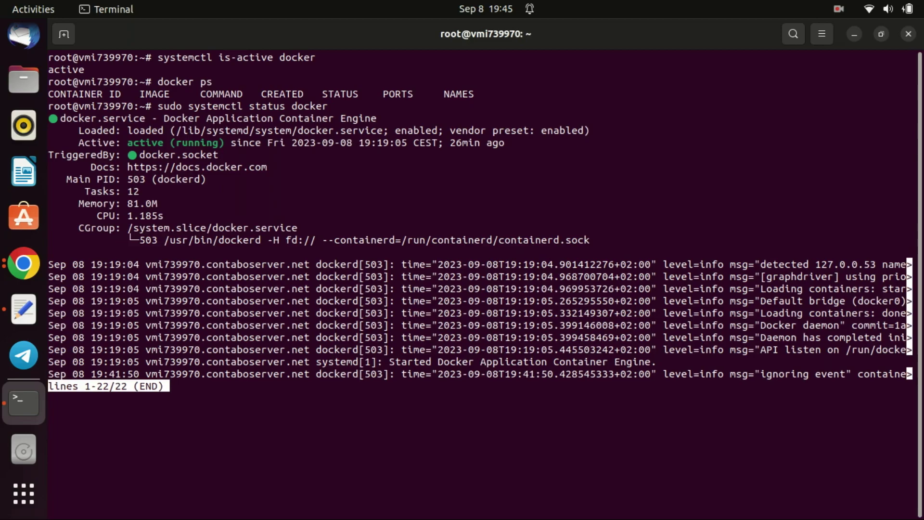
key("q")
- Clear the screen and run docker info to review Docker's system information
key("ctrl+l")
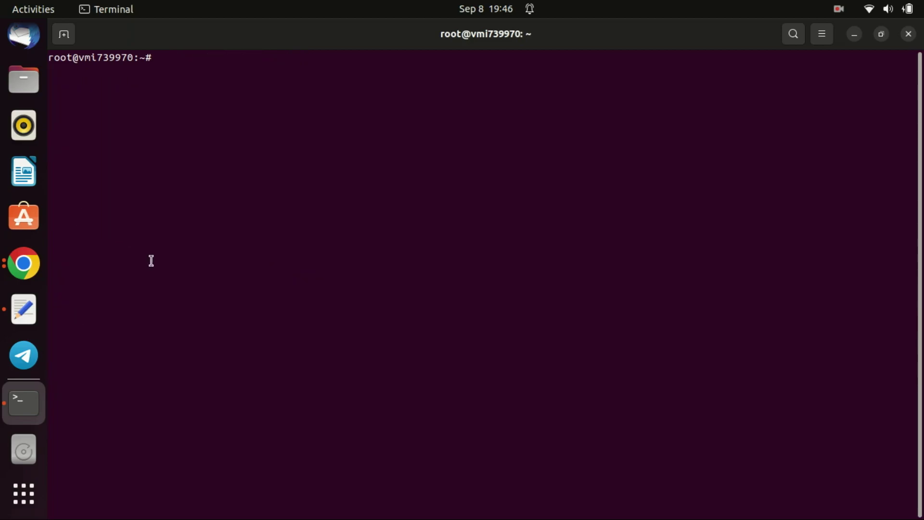
type("docker info")
key("Return")
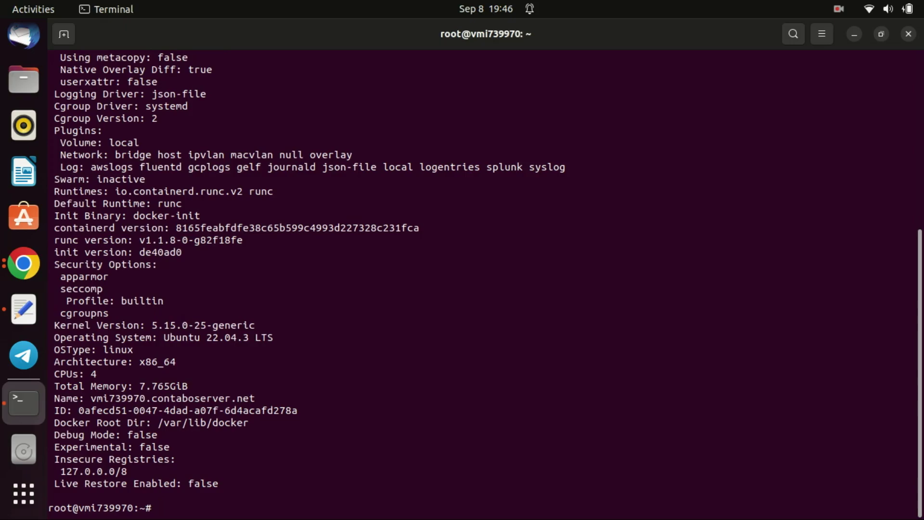
scroll(881, 400, "up", 4)
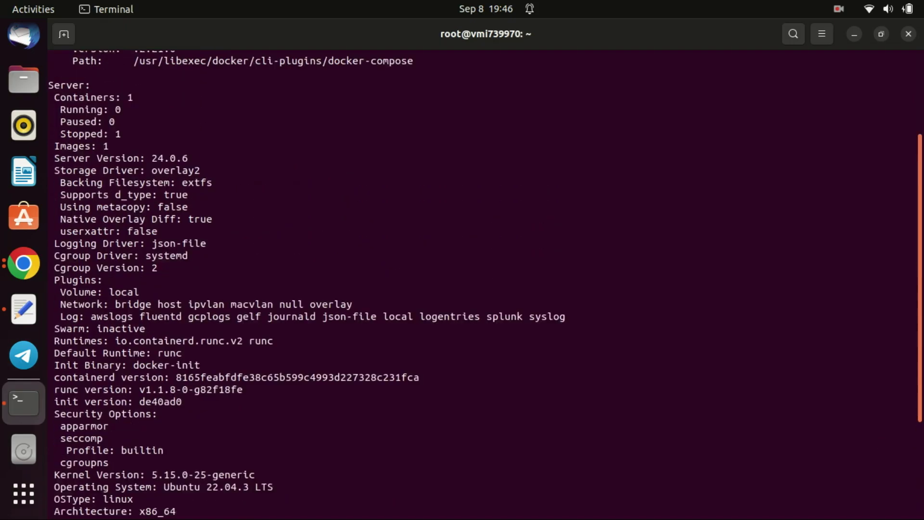
scroll(918, 268, "up", 5)
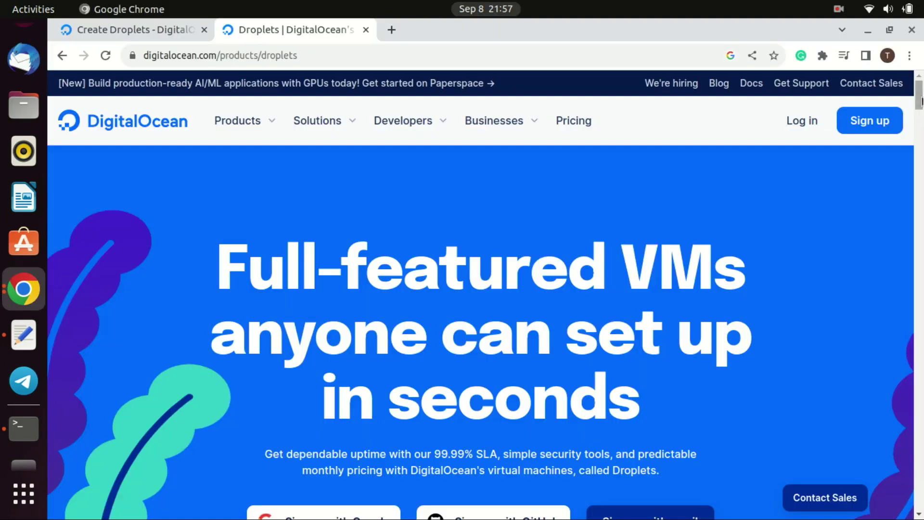
- Show the Basic virtual machine monthly pricing for a 1 CPU droplet
scroll(918, 120, "down", 5)
left_click_drag(918, 120, 915, 102)
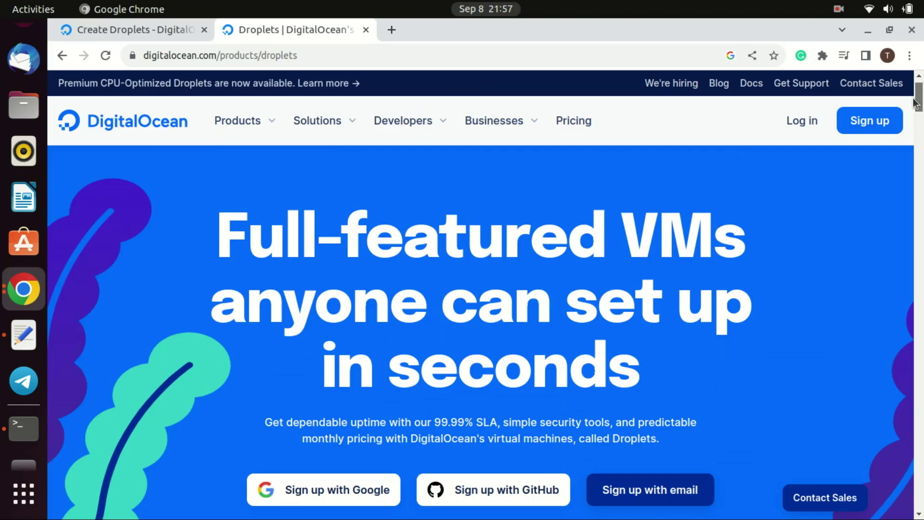
left_click_drag(915, 102, 915, 113)
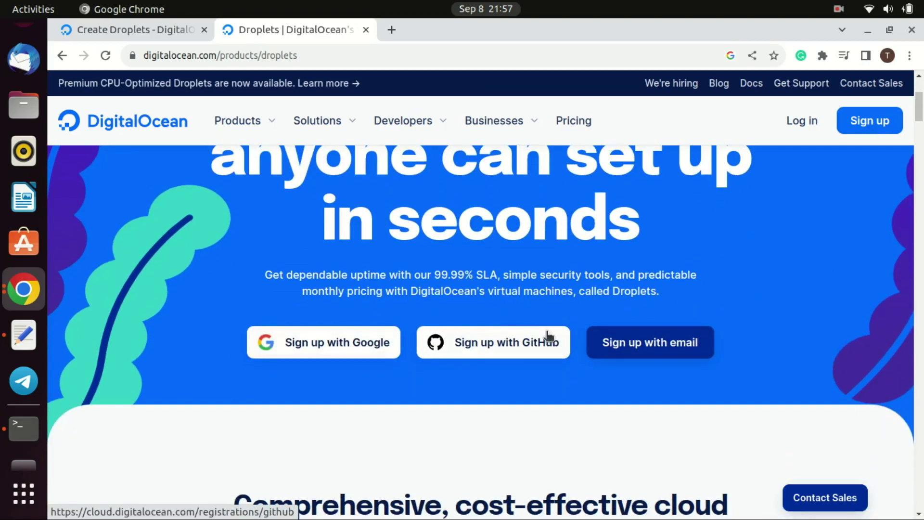
left_click_drag(917, 113, 908, 248)
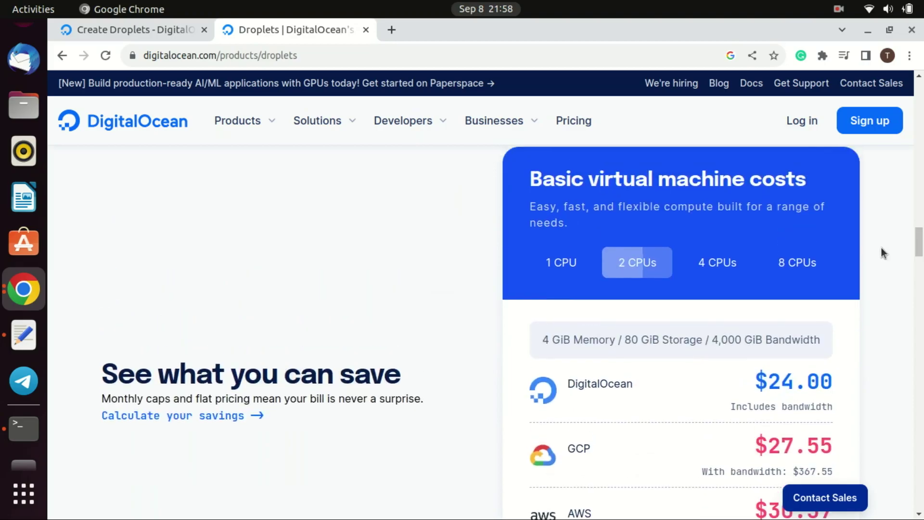
left_click(565, 264)
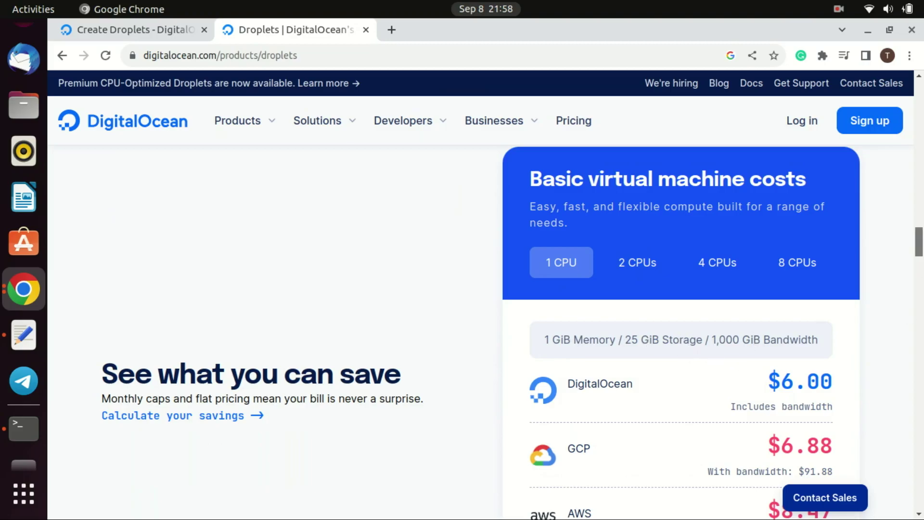
left_click_drag(921, 257, 921, 265)
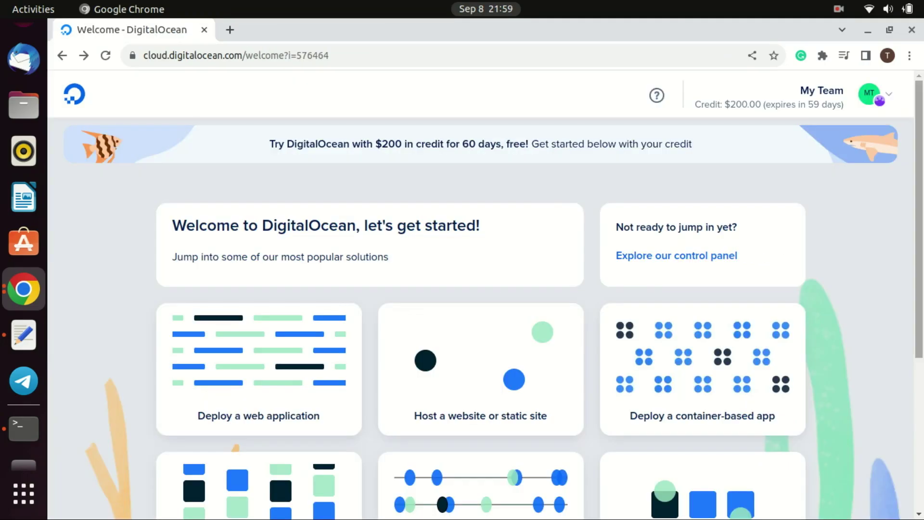
- Deploy a virtual machine and bring up the Ubuntu 22.04 (LTS) x64 image section
left_click_drag(920, 174, 910, 243)
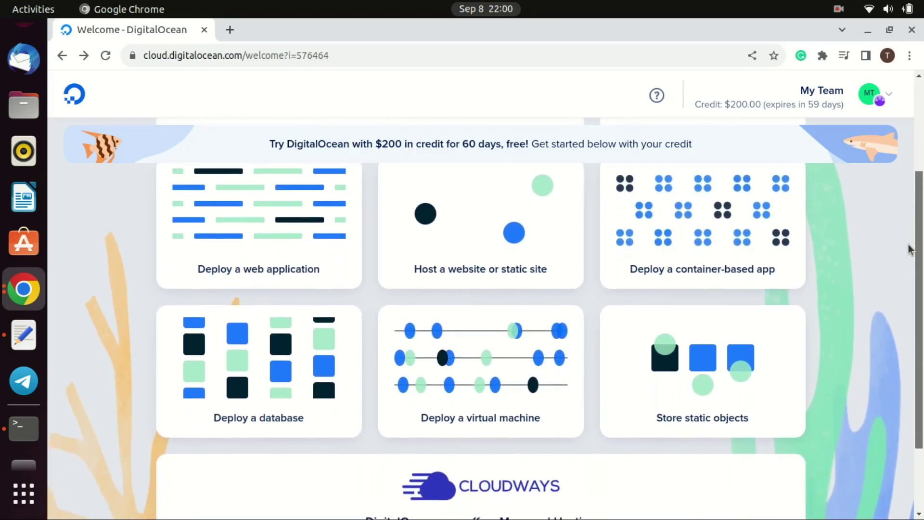
left_click(467, 382)
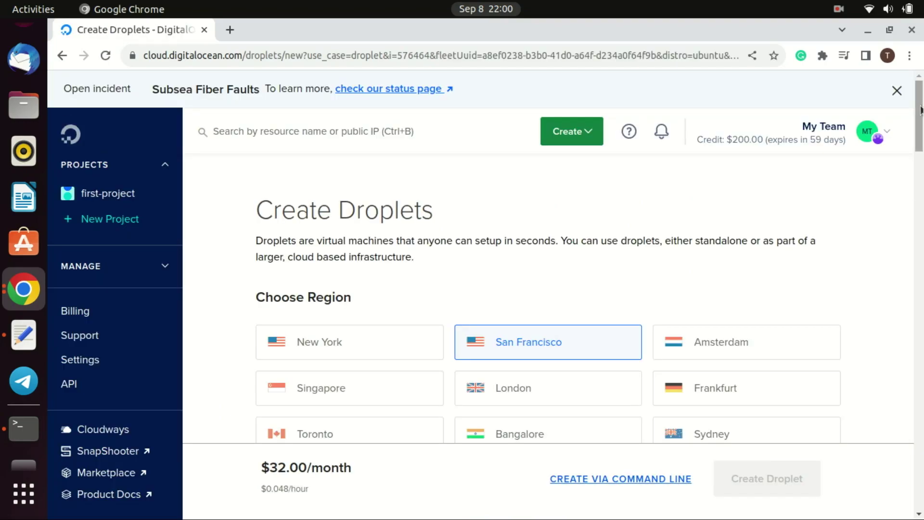
scroll(921, 110, "down", 1)
scroll(920, 110, "up", 1)
left_click(587, 132)
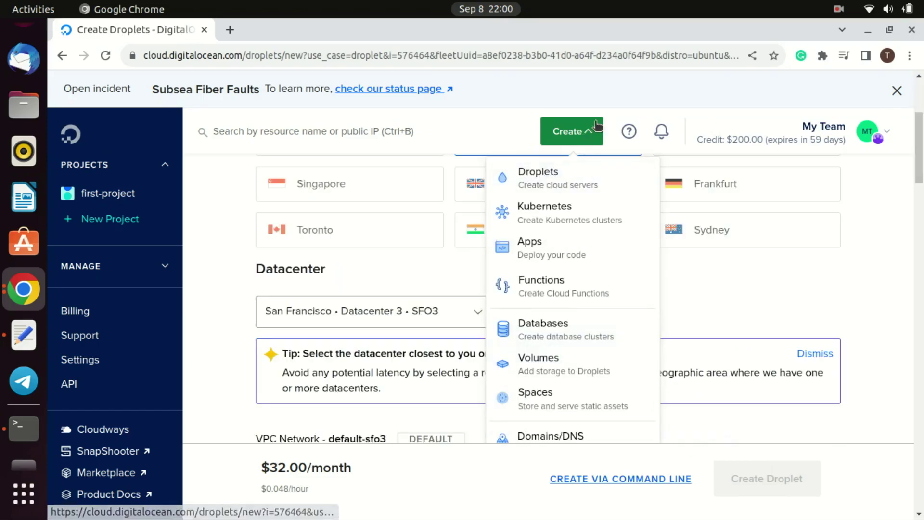
left_click(589, 134)
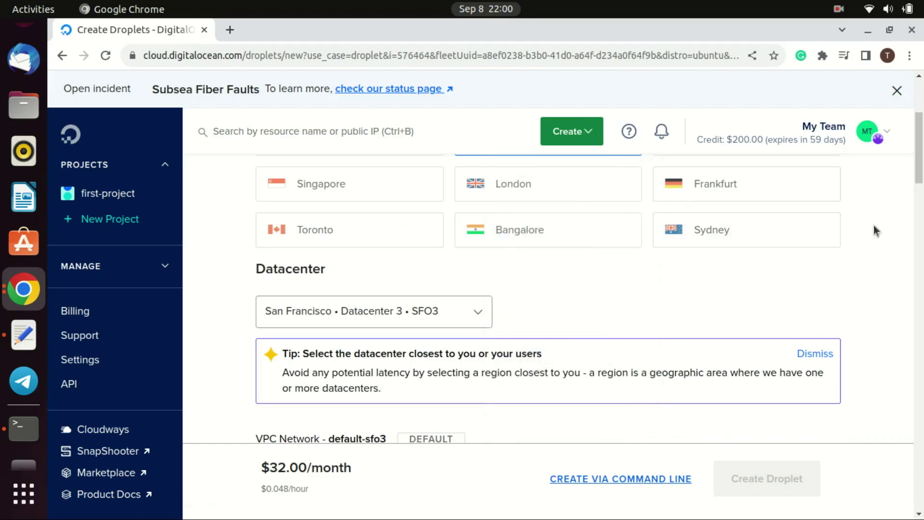
scroll(918, 164, "up", 2)
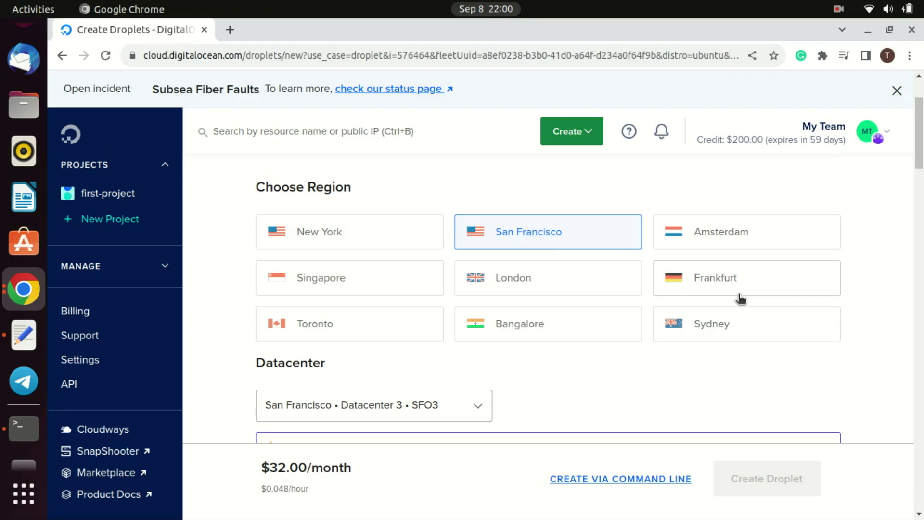
scroll(741, 299, "down", 3)
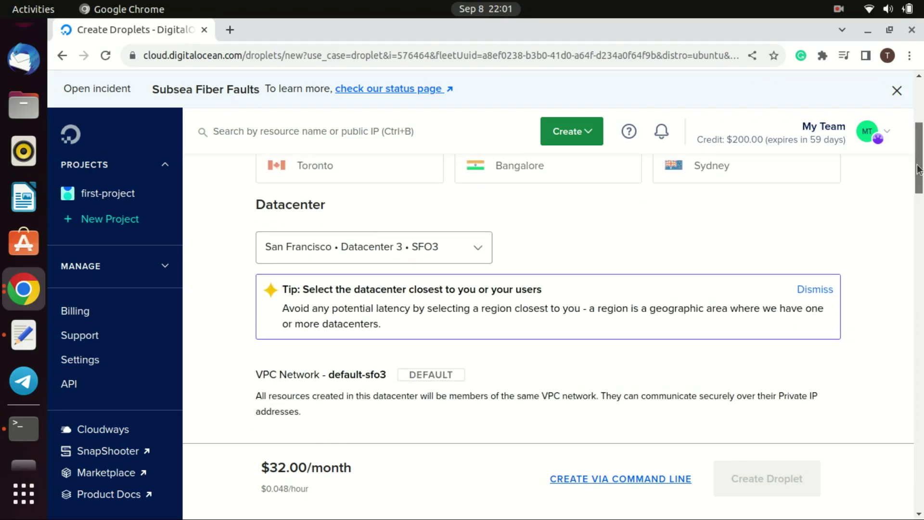
left_click_drag(919, 170, 915, 217)
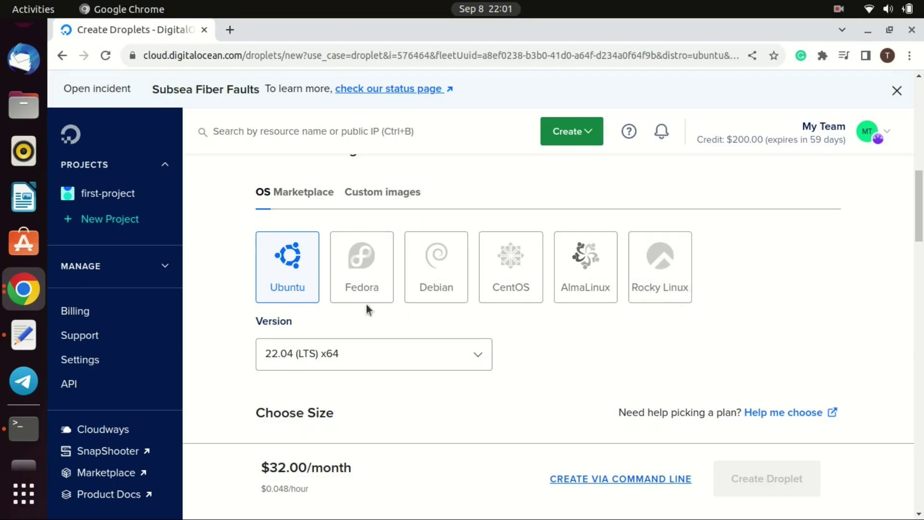
- Keep Ubuntu 22.04 (LTS) x64 and preview the General Purpose, CPU-, Memory- and Storage-Optimized plans
left_click(480, 354)
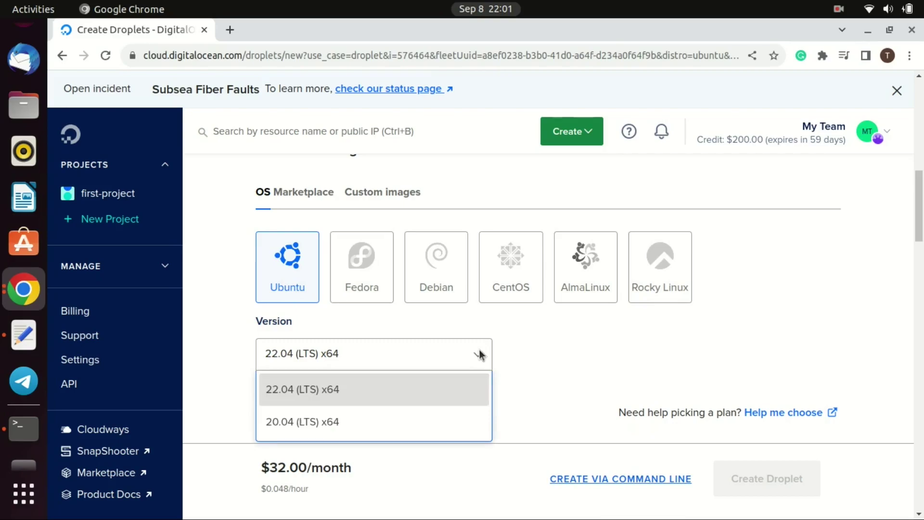
left_click(397, 371)
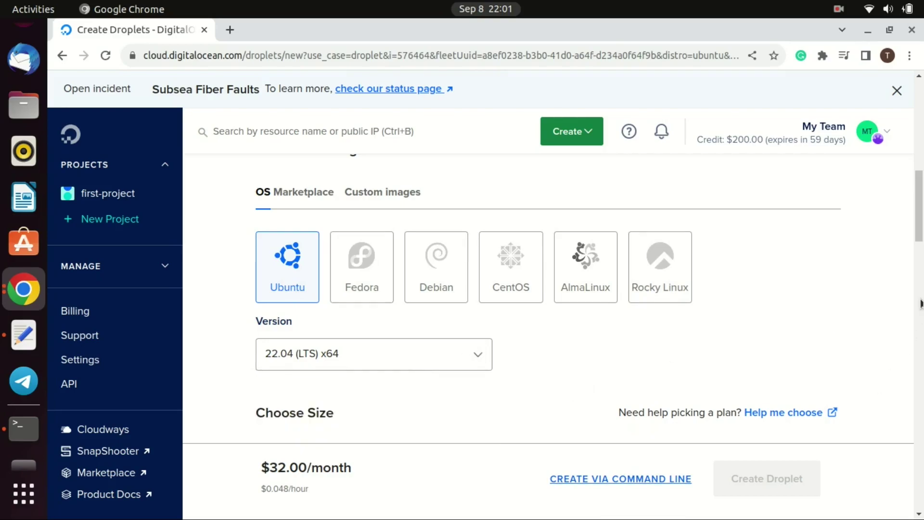
left_click_drag(921, 214, 921, 254)
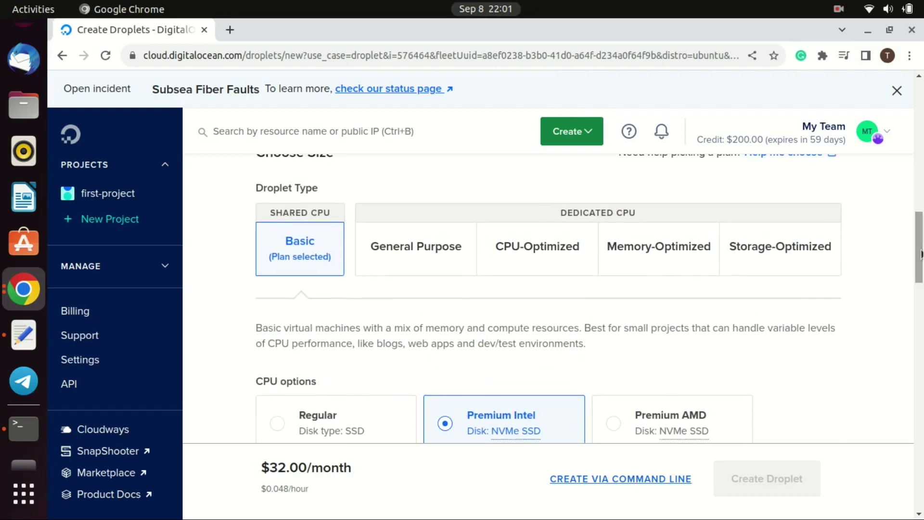
left_click(439, 251)
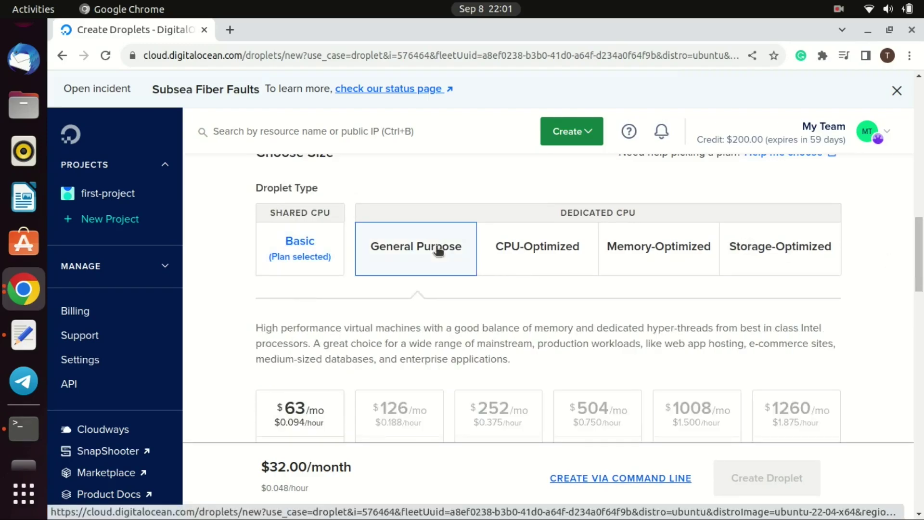
left_click(526, 245)
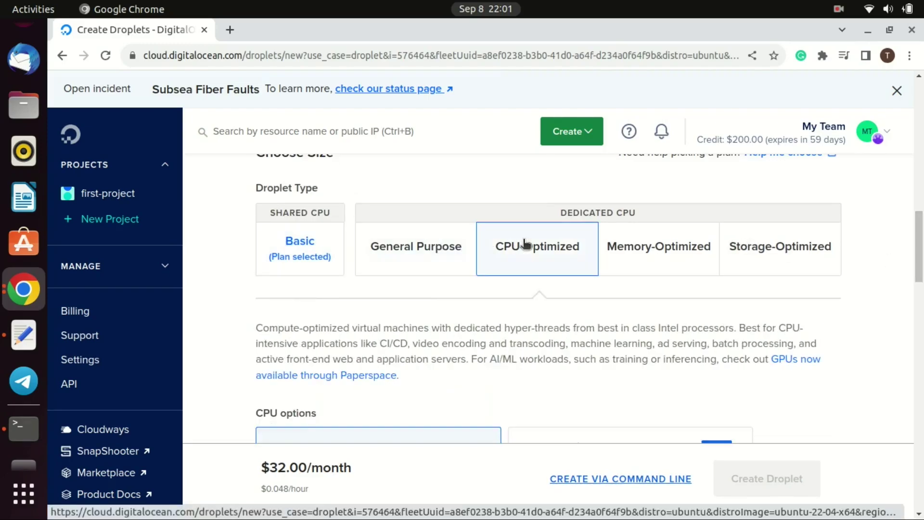
left_click(651, 253)
left_click(755, 251)
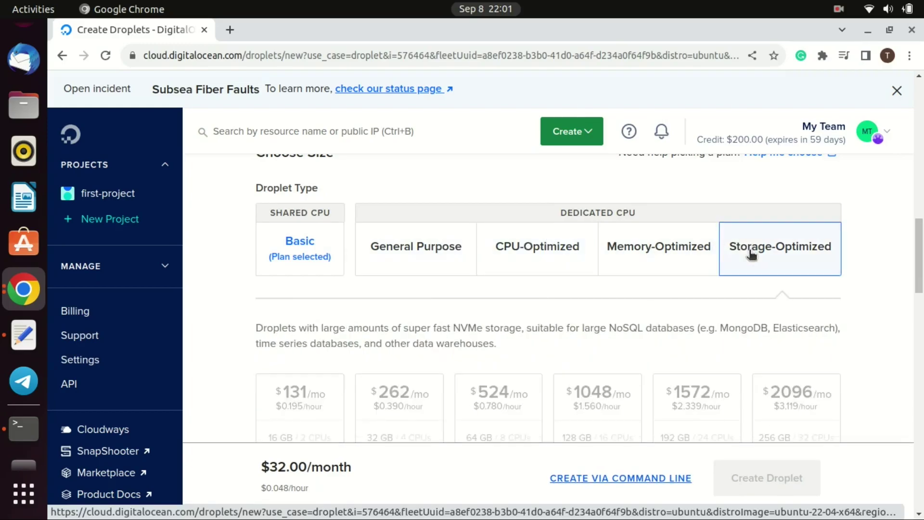
- Return to Basic shared CPU and pick the Premium Intel $32/mo plan (4 GB, 2 CPUs)
left_click(291, 258)
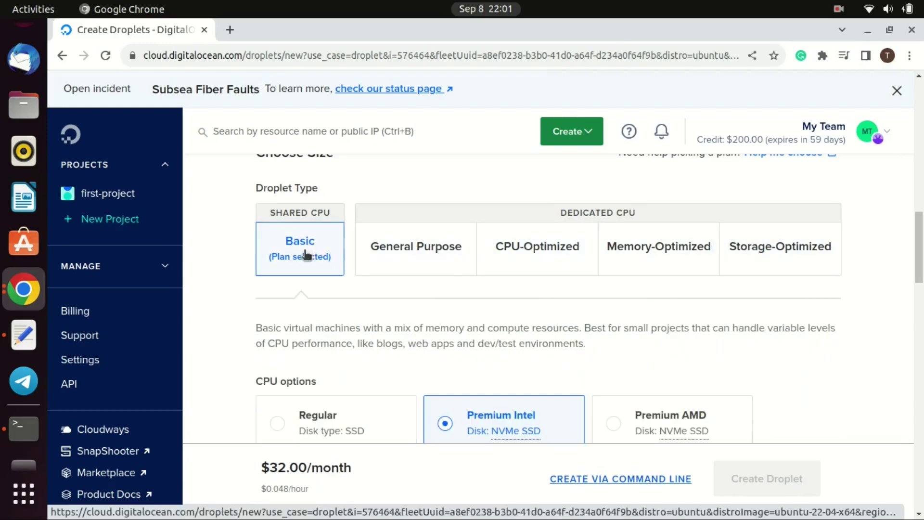
scroll(289, 265, "down", 3)
left_click(278, 273)
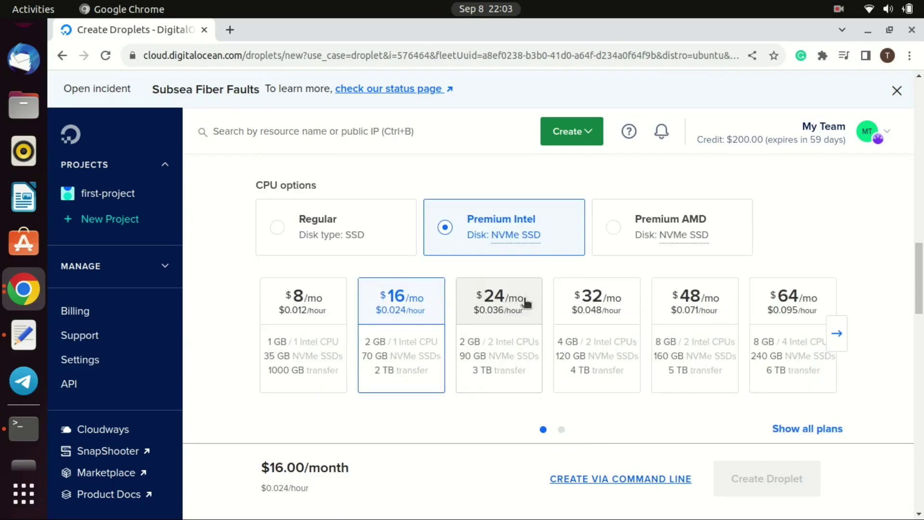
left_click(616, 328)
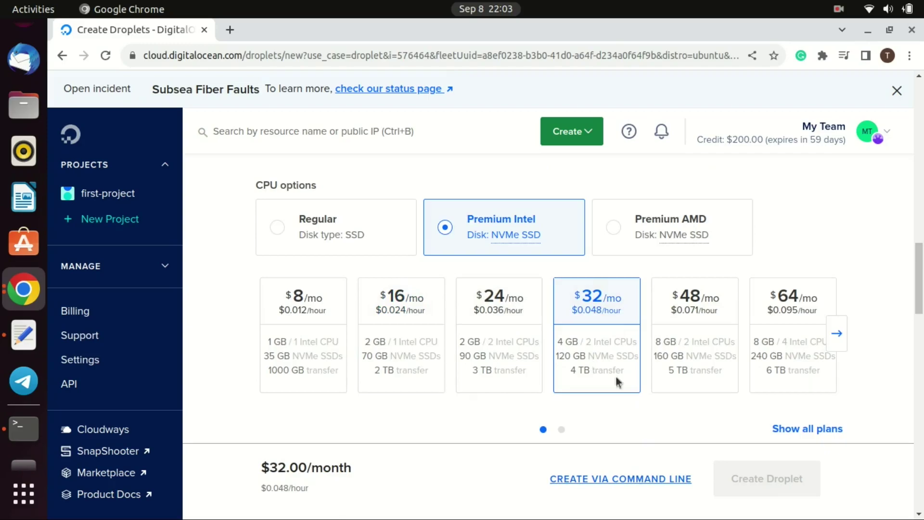
left_click_drag(915, 283, 898, 354)
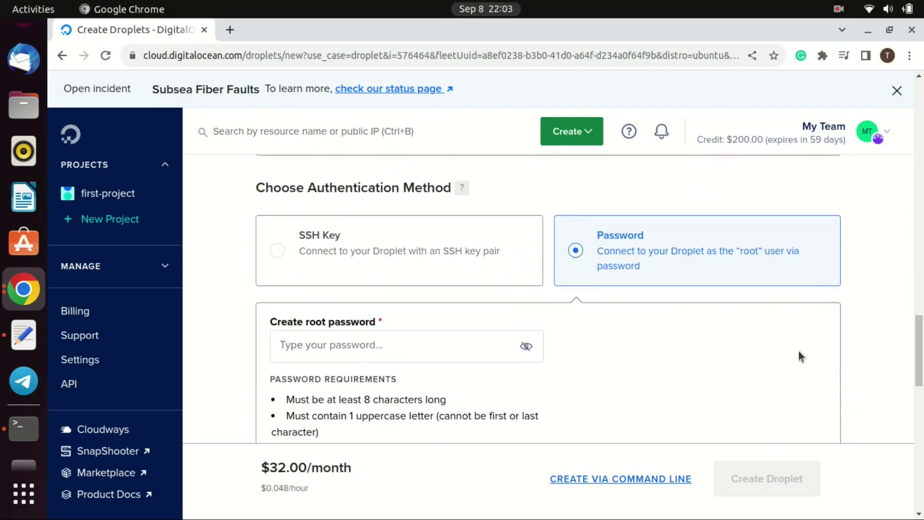
- Fill the root password with Chrome's suggested strong password and scroll to Finalize Details
left_click(448, 352)
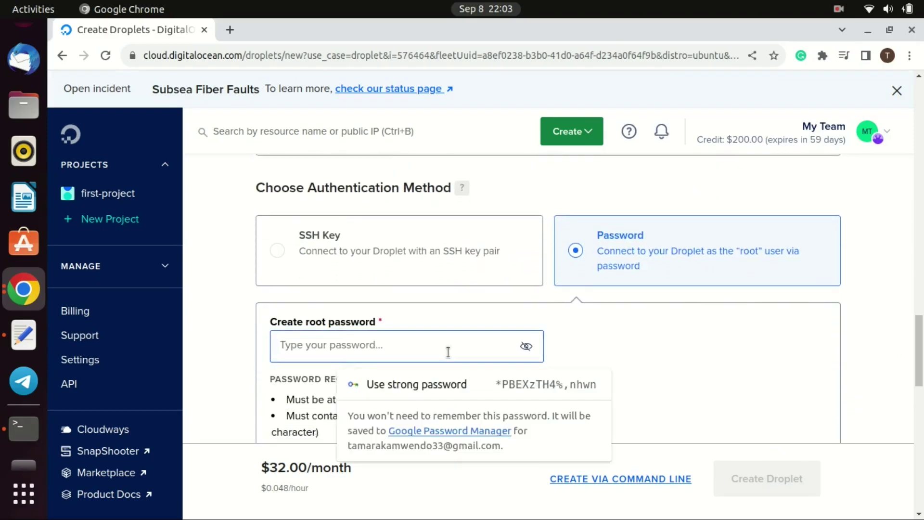
left_click(417, 384)
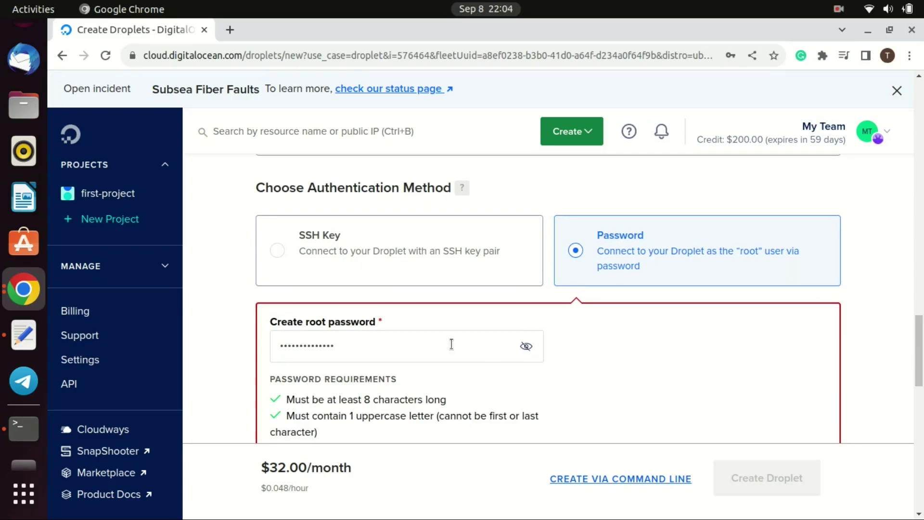
scroll(921, 366, "down", 5)
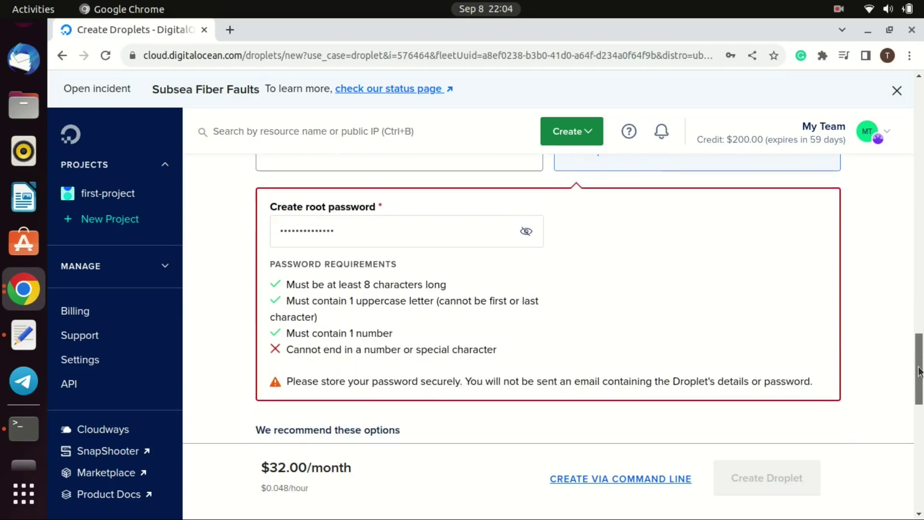
scroll(919, 371, "down", 5)
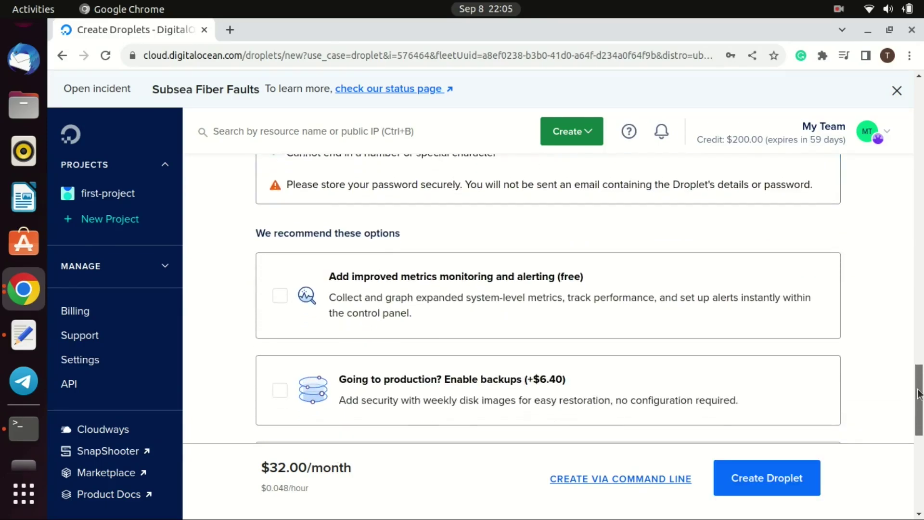
scroll(920, 396, "down", 1)
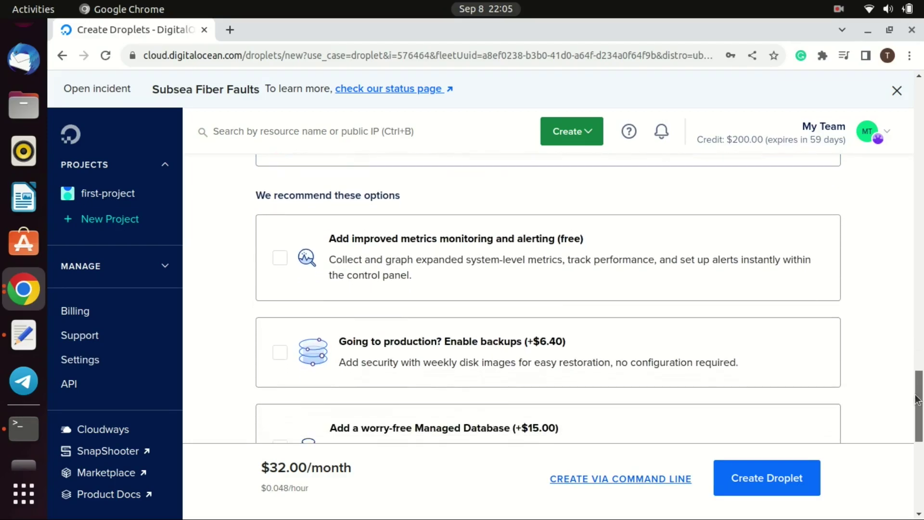
scroll(918, 400, "down", 2)
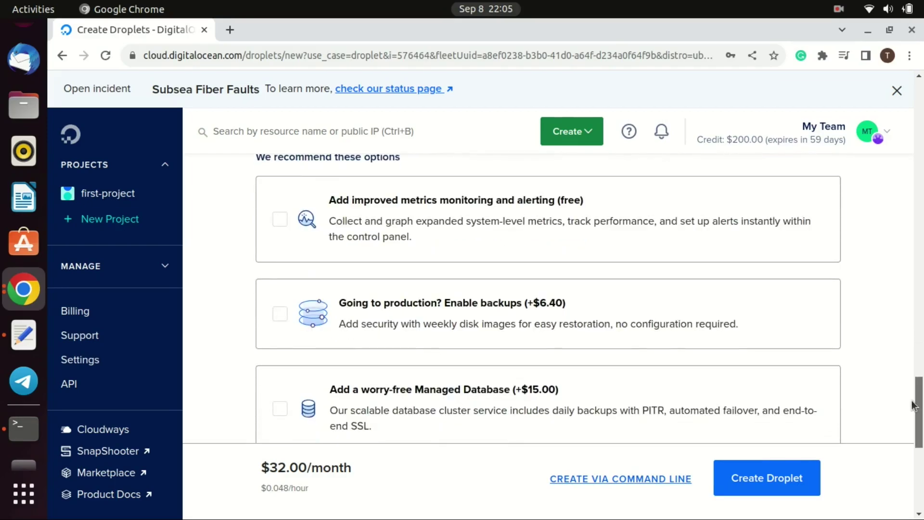
scroll(915, 404, "down", 1)
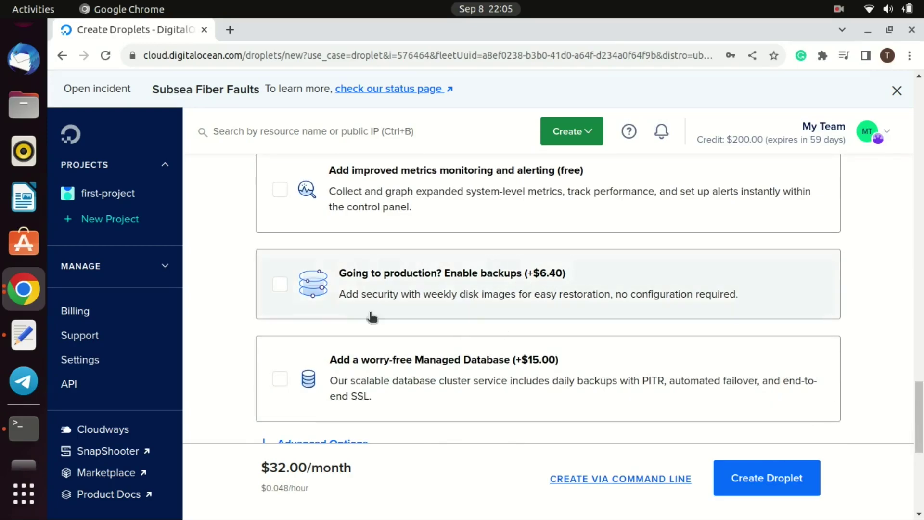
scroll(371, 316, "down", 1)
scroll(663, 319, "down", 6)
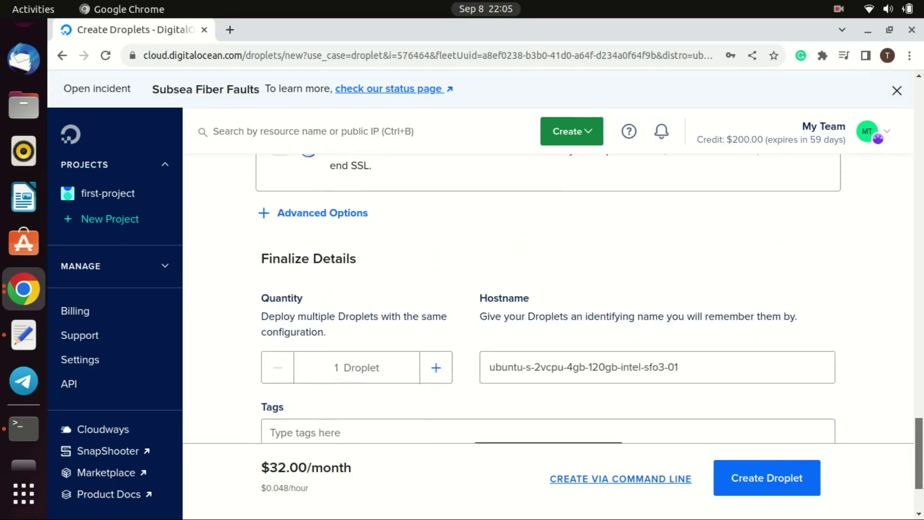
left_click_drag(679, 316, 655, 320)
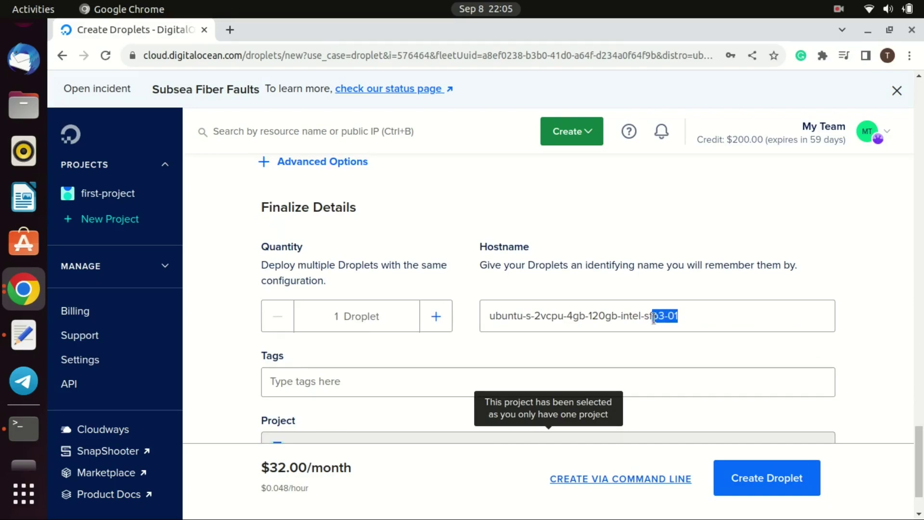
- Rename the hostname to Ubuntu-Zackstech and create the droplet
key("ctrl+a")
type("Ubuntu-Zackstech")
scroll(920, 463, "down", 2)
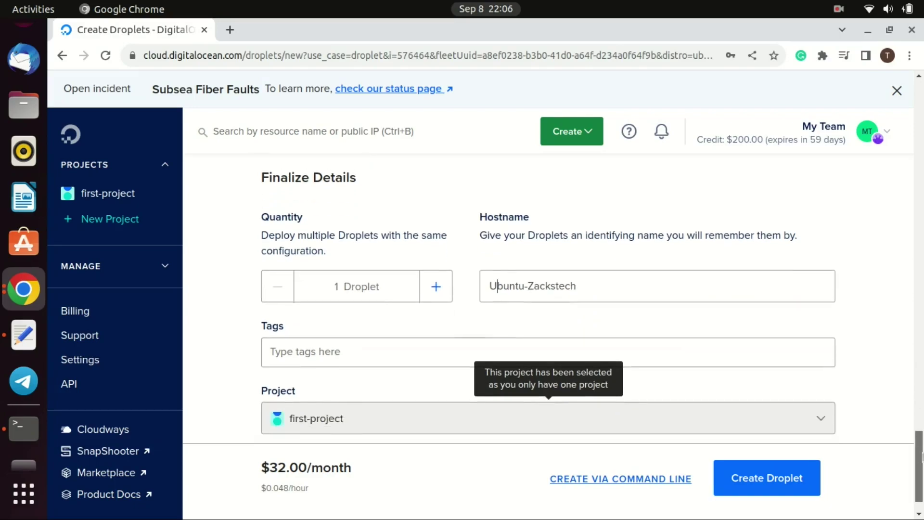
left_click(765, 458)
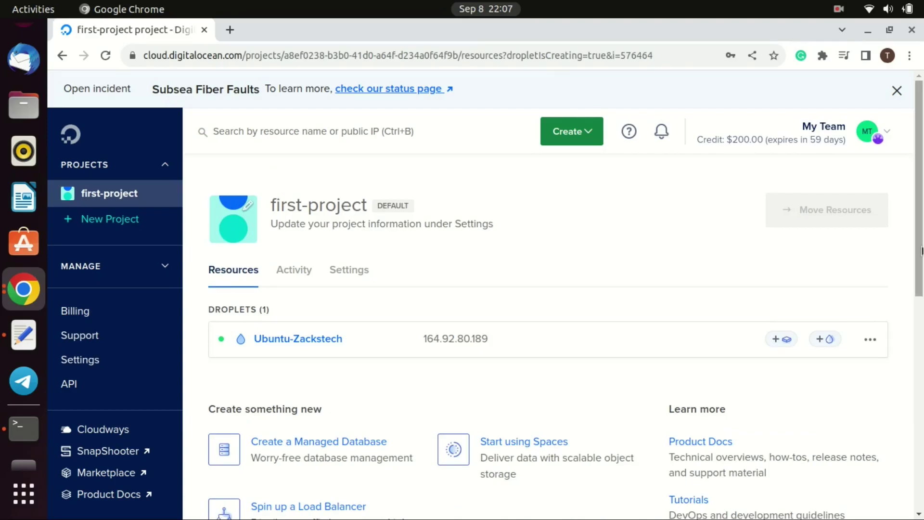
- Open the new droplet's details, then return to the first-project resources list
scroll(891, 221, "down", 2)
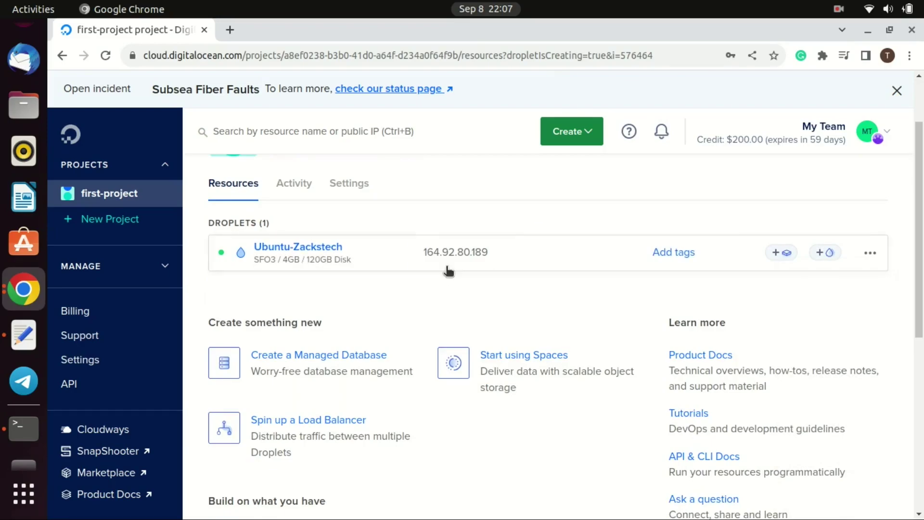
left_click(342, 249)
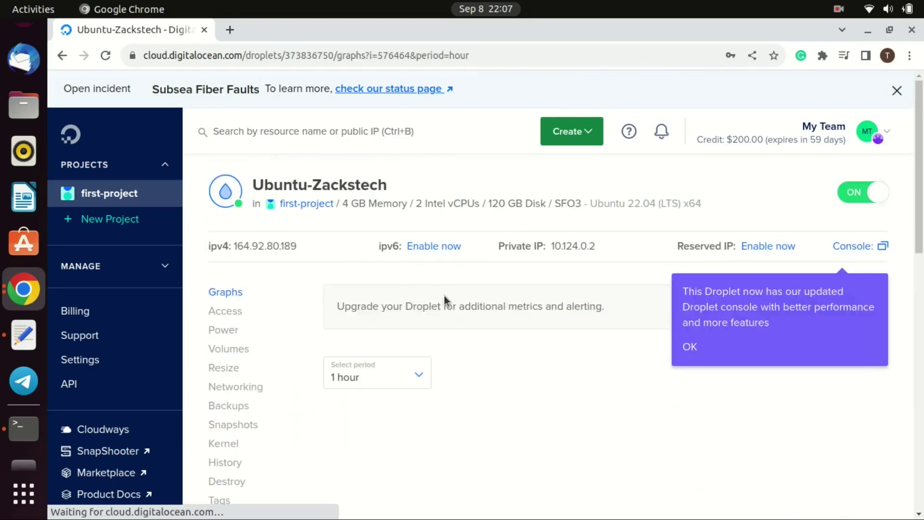
key("alt+Left")
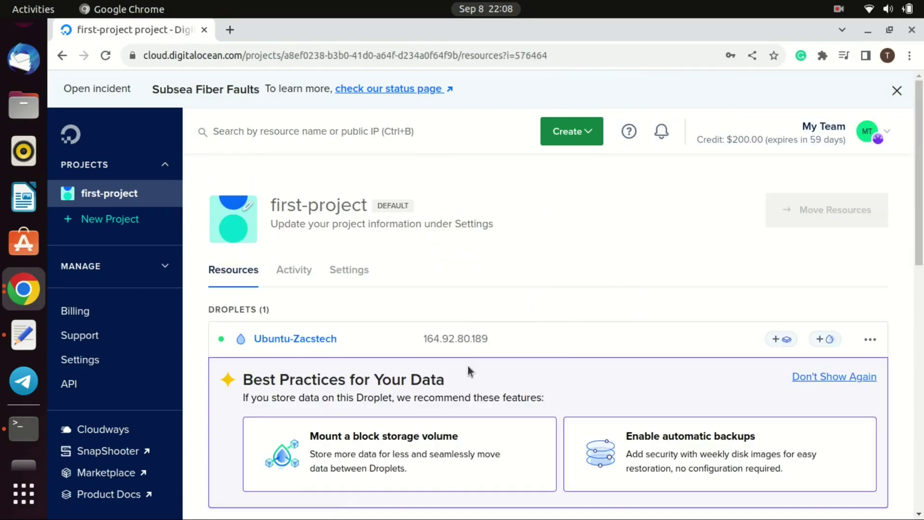
mouse_move(483, 339)
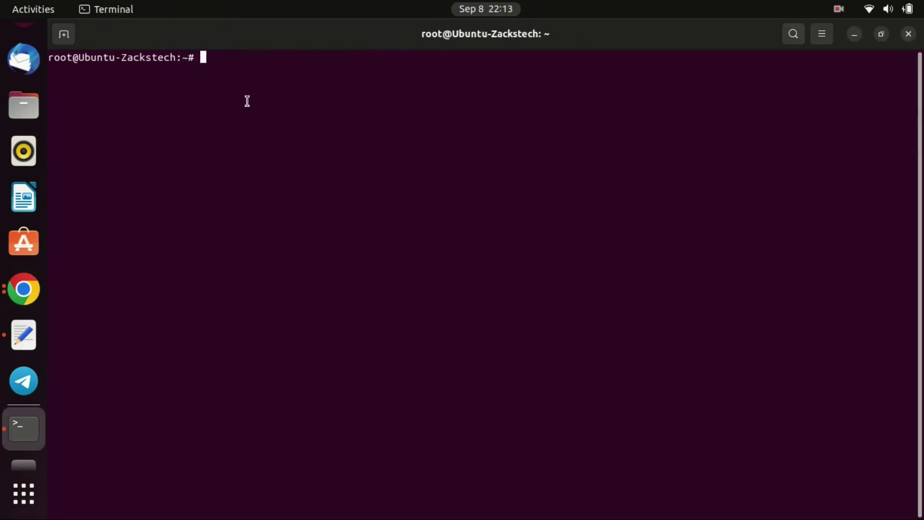
- Download get-docker.sh from get.docker.com and run it with sudo to install Docker 24.0.6
type("curl -fsSL https://get.docker.com -o get-docker.sh")
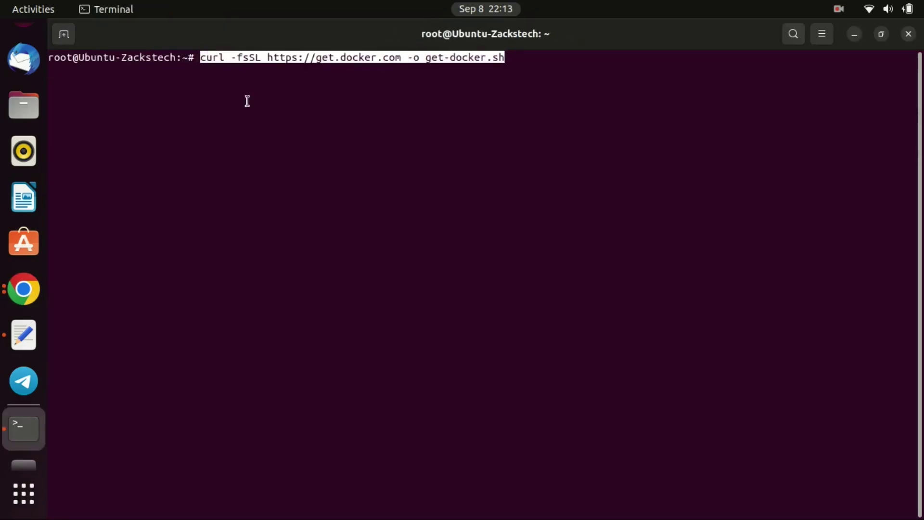
key("Return")
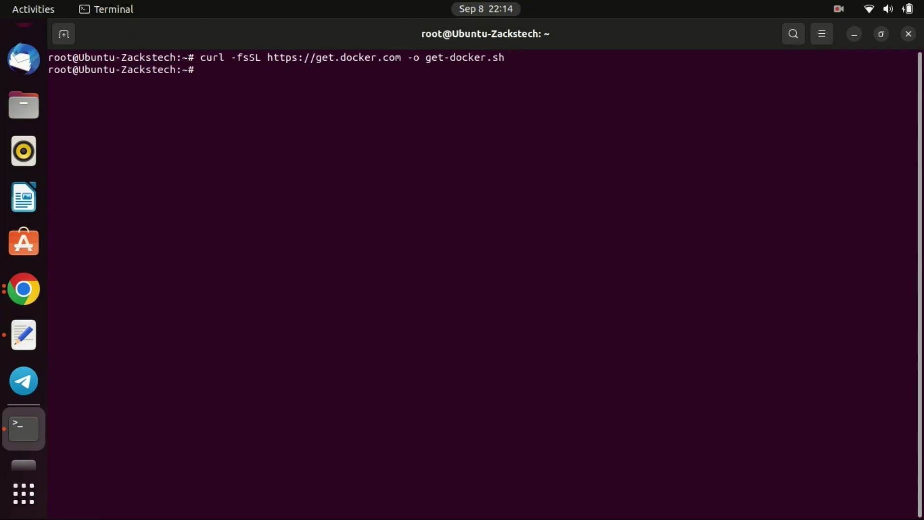
type("sudo sh get-docker.sh")
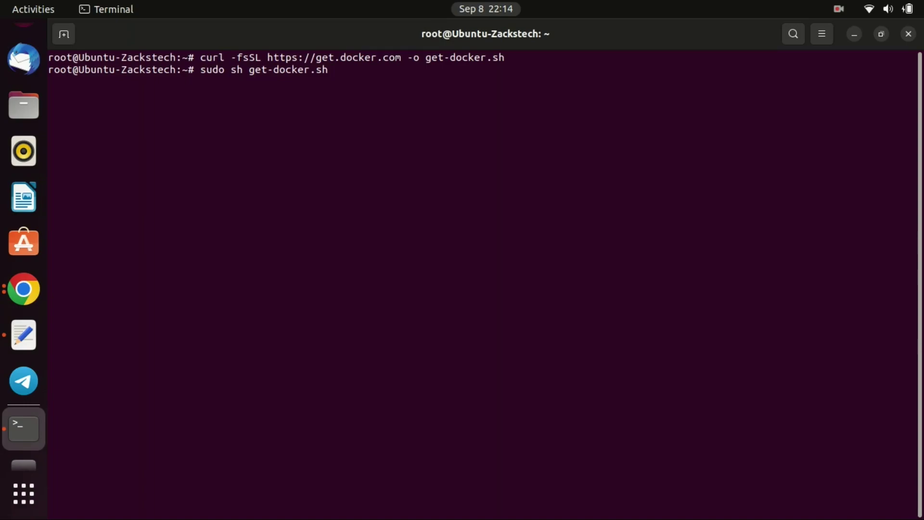
key("Return")
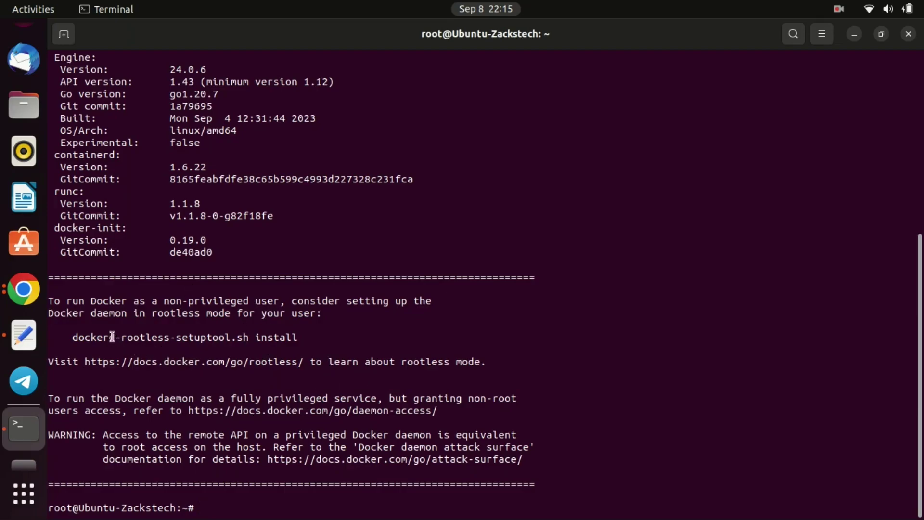
type("docker --version")
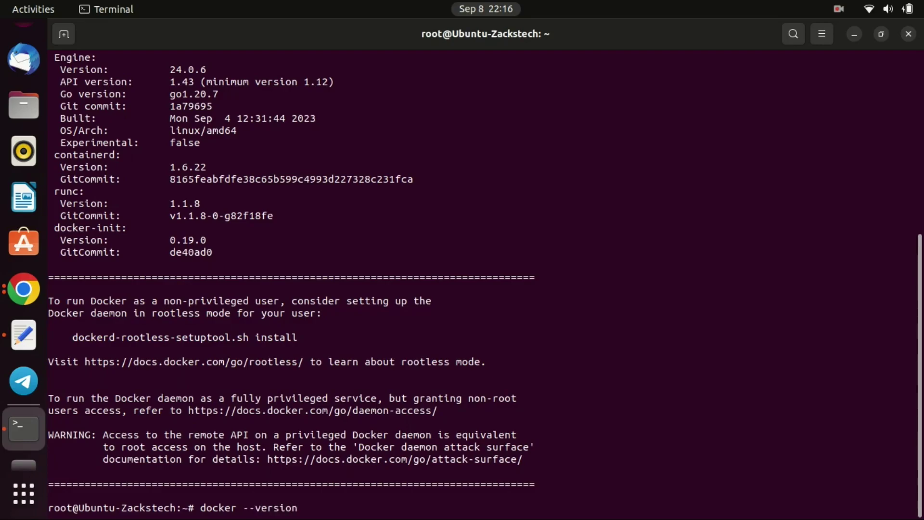
- Run docker --version, which reports Docker version 24.0.6, build ed223bc
key("Return")
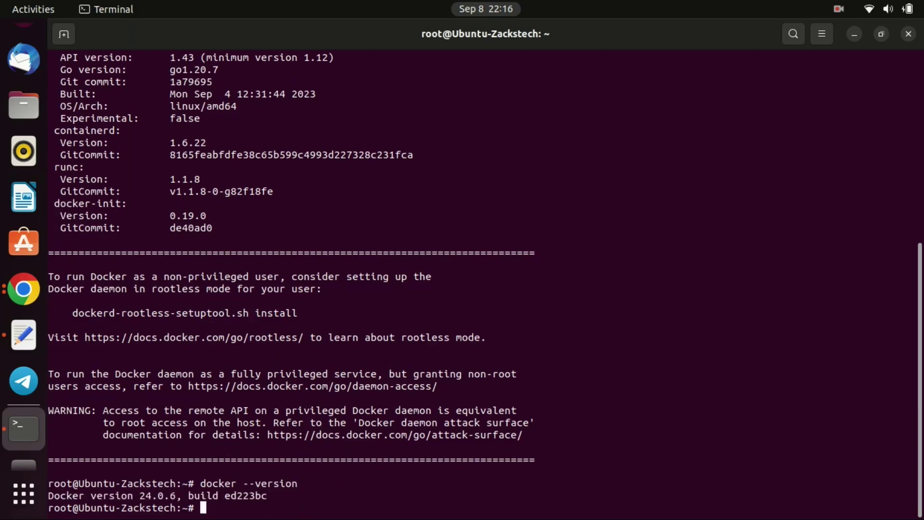